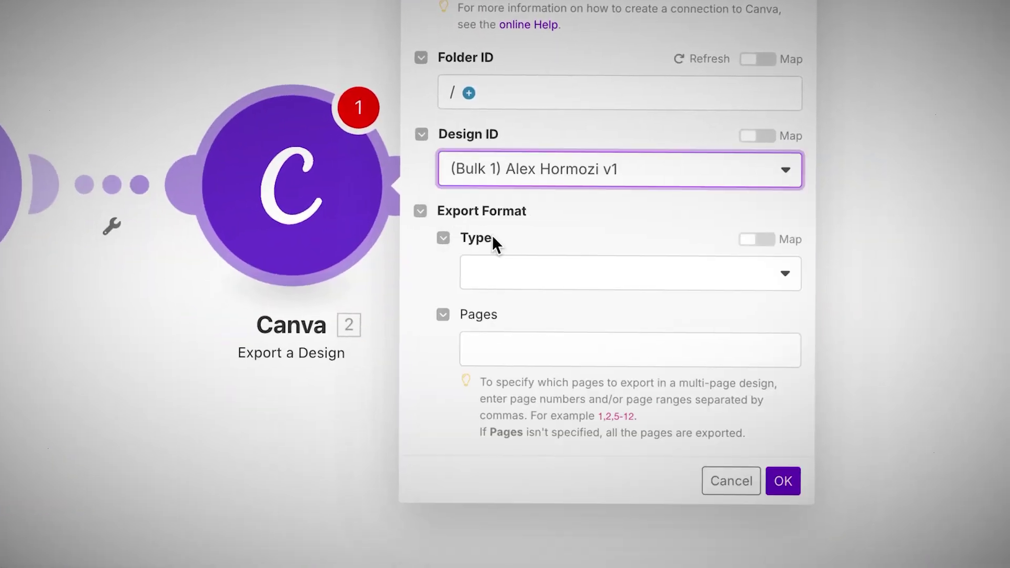
Step: Open the export file Type list in Canva's Export a Design module
{"action": "left_click", "coordinate": [523, 263]}
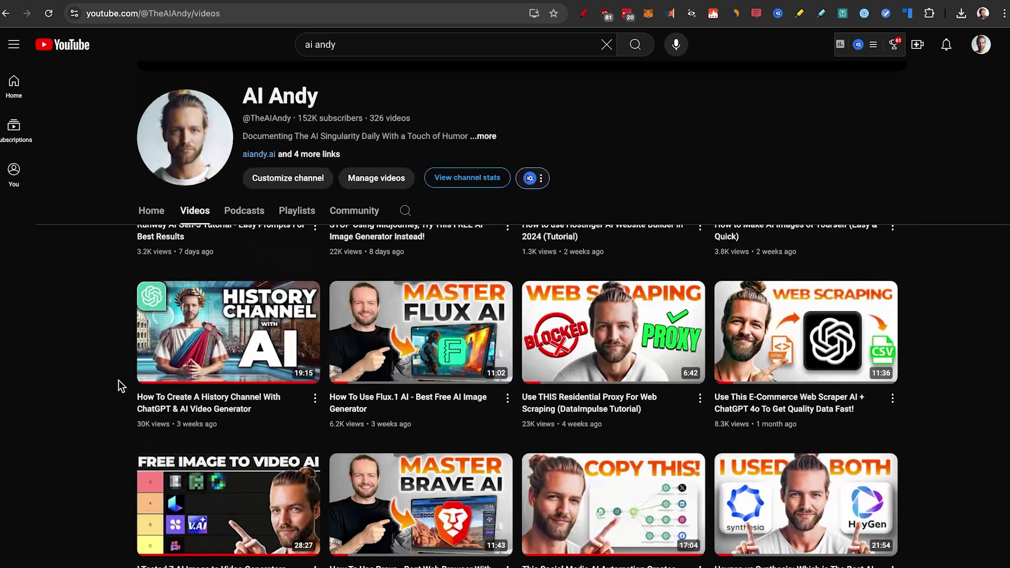
Step: Switch the video's subtitle download format from .csv to .txt
{"action": "scroll", "coordinate": [118, 379], "scroll_direction": "down", "scroll_amount": 10}
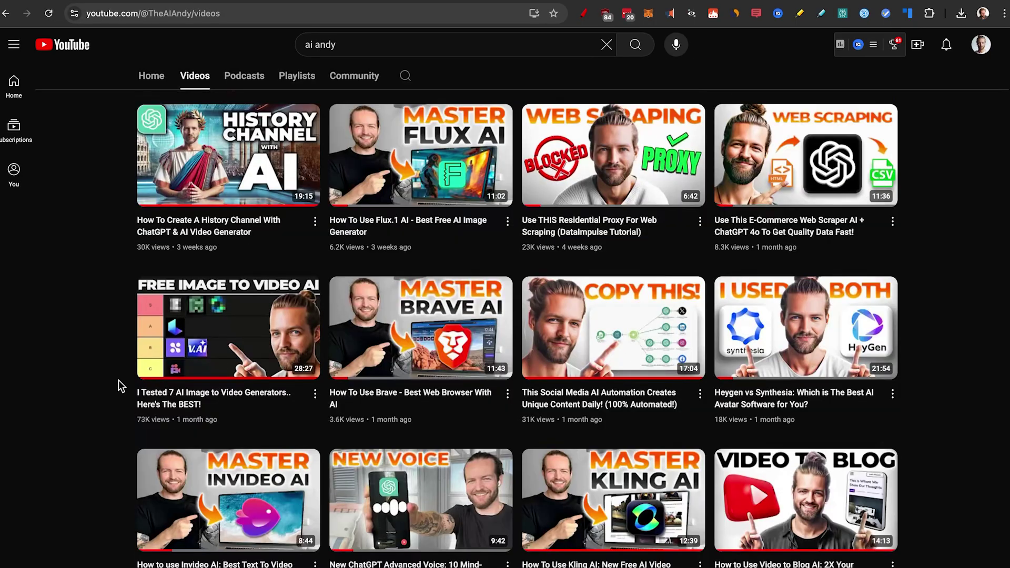
{"action": "scroll", "coordinate": [119, 380], "scroll_direction": "down", "scroll_amount": 4}
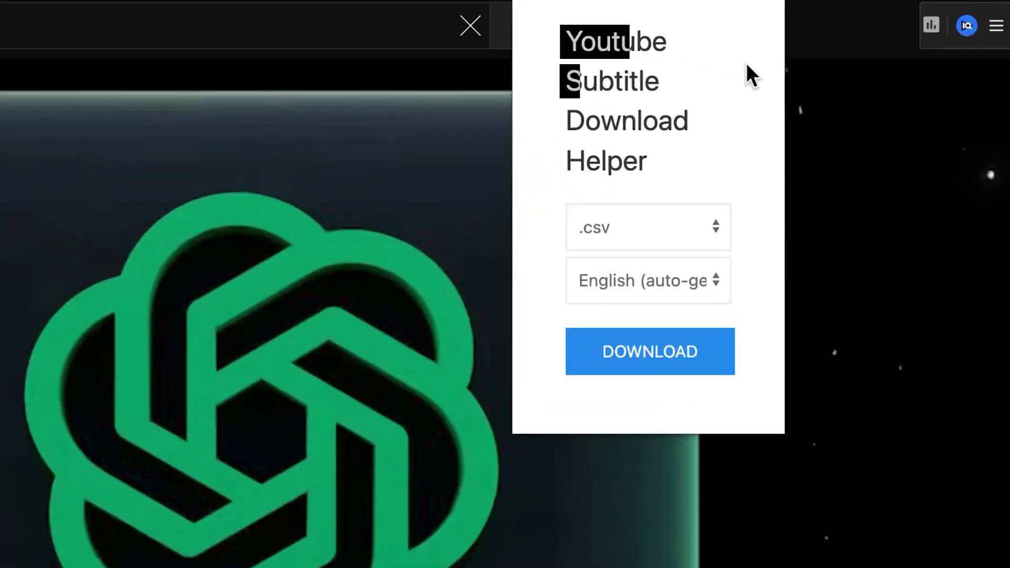
{"action": "left_click", "coordinate": [642, 236]}
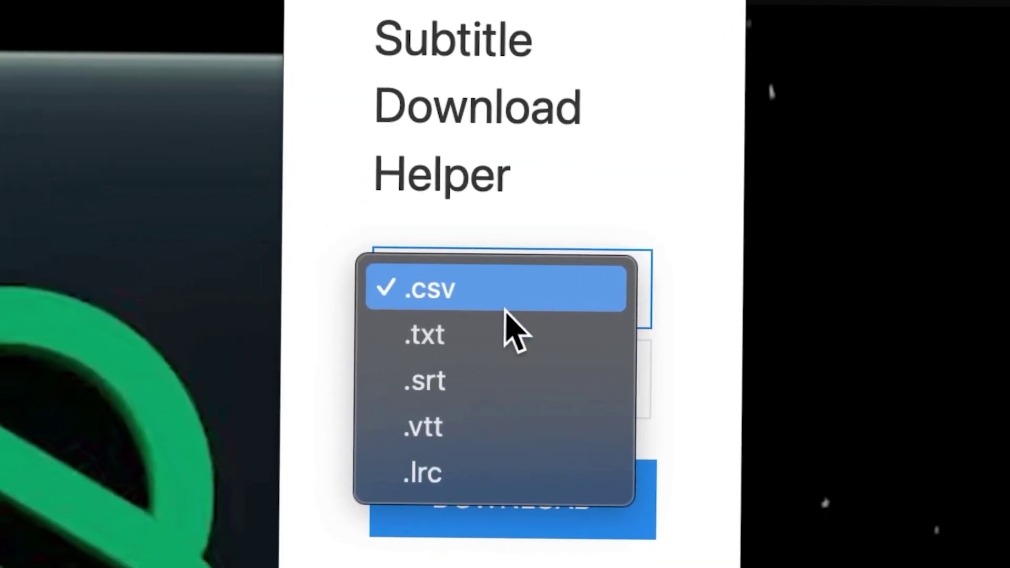
{"action": "left_click", "coordinate": [504, 320]}
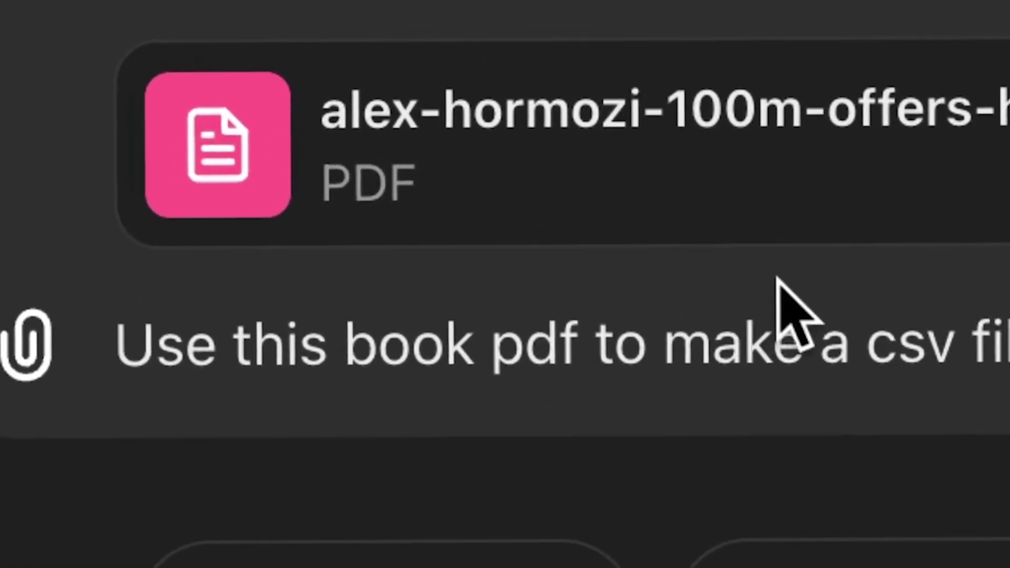
Step: Ask ChatGPT for 50 short powerful quotes in column A and Instagram captions in column B
{"action": "type", "text": "in coloum A put 50 short powerful quotes"}
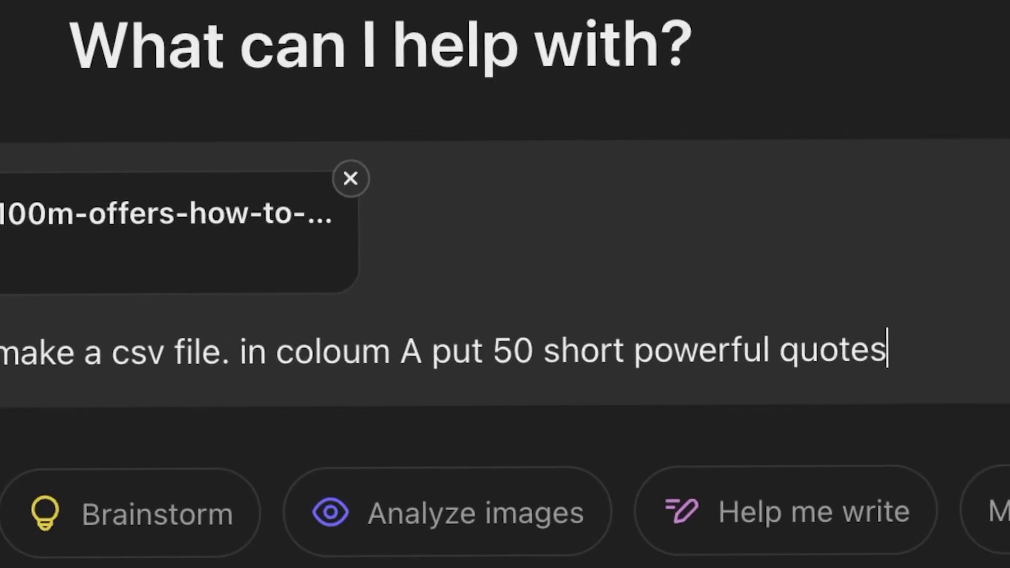
{"action": "type", "text": ". in coloumn B put a short instagram caption that could grow in the instagram algorithm"}
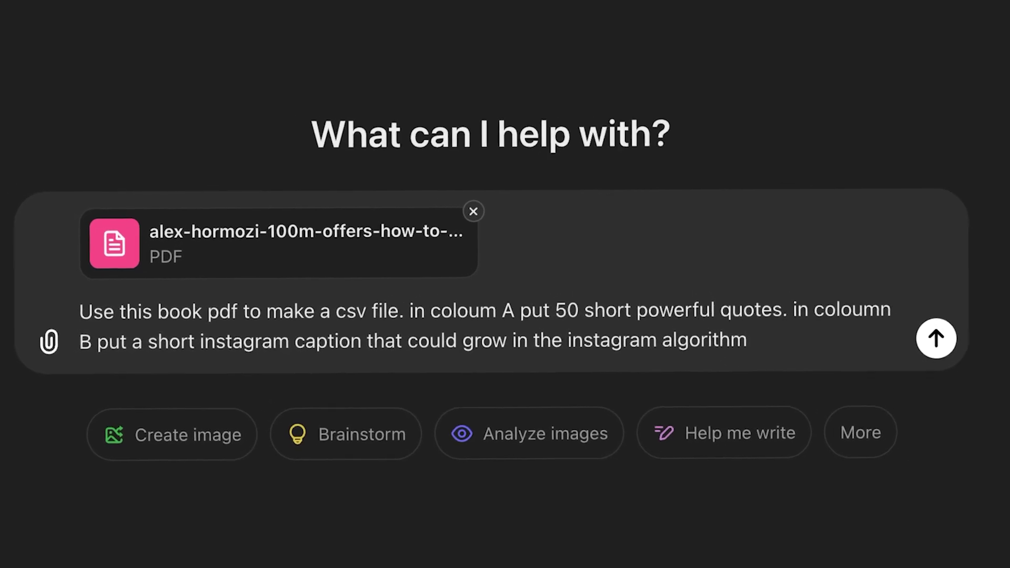
{"action": "key", "text": "Return"}
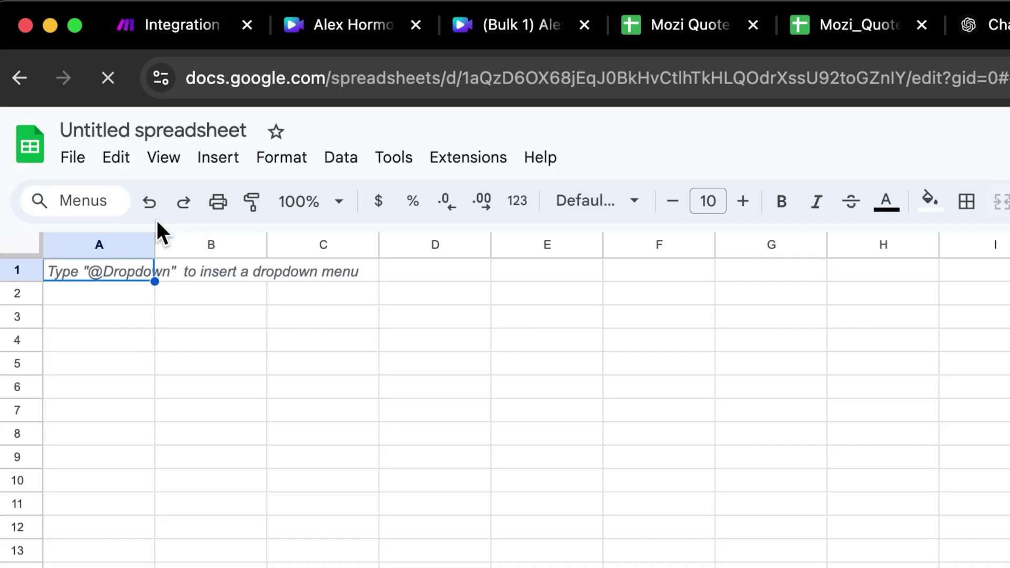
Step: Upload the quotes CSV into Google Sheets and widen column A to show full quotes
{"action": "left_click", "coordinate": [70, 158]}
{"action": "left_click", "coordinate": [153, 221]}
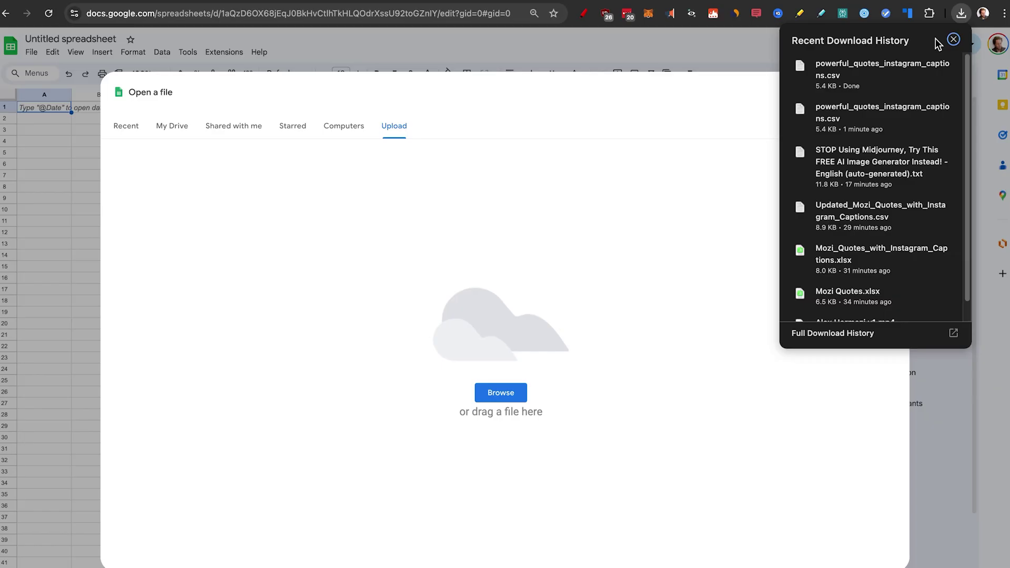
{"action": "left_click_drag", "start_coordinate": [882, 69], "coordinate": [539, 408]}
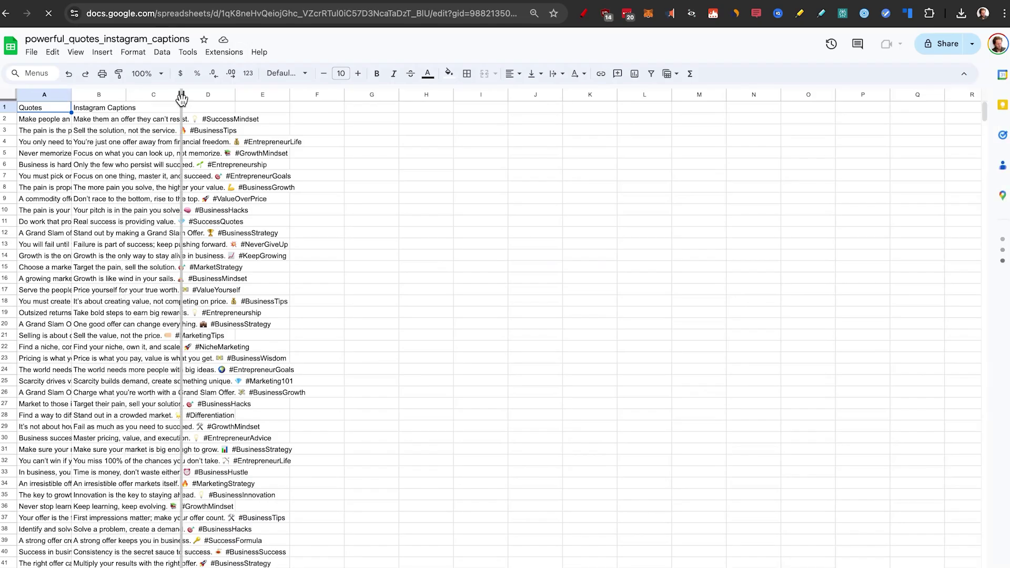
{"action": "left_click_drag", "start_coordinate": [181, 97], "coordinate": [264, 95]}
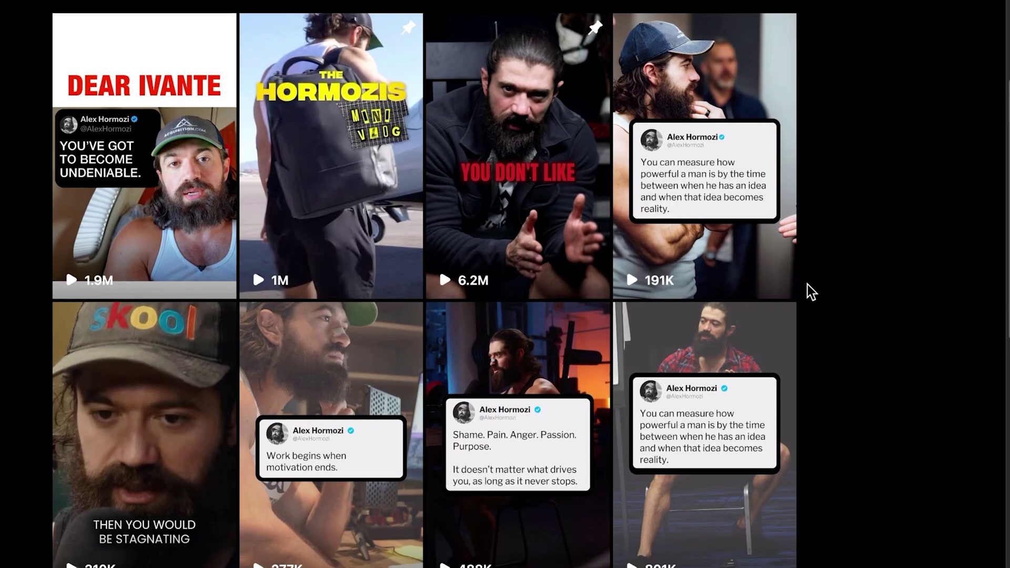
Step: Scroll through the creator's Reels grid of quote-card videos
{"action": "scroll", "coordinate": [810, 292], "scroll_direction": "down", "scroll_amount": 5}
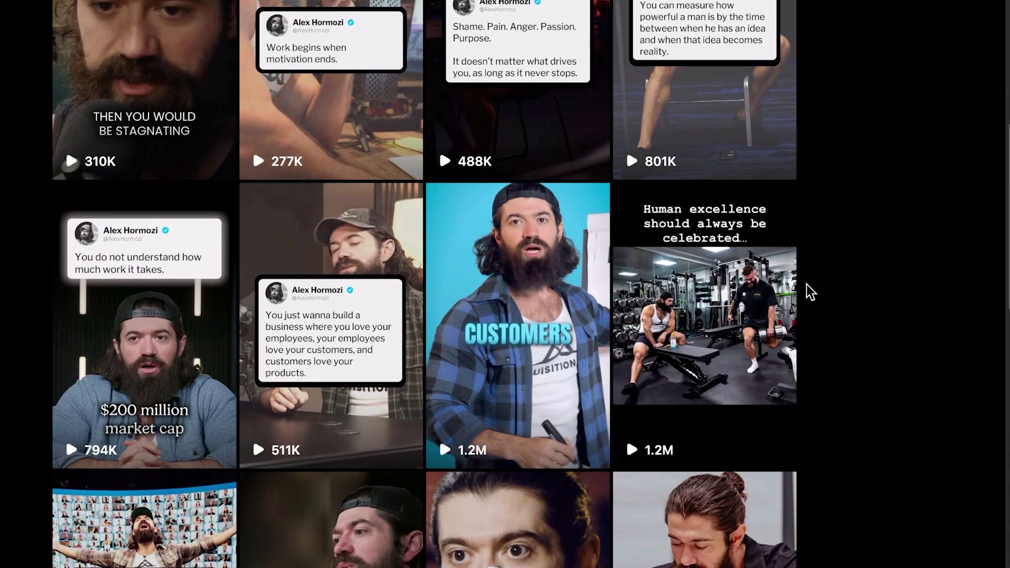
{"action": "scroll", "coordinate": [809, 292], "scroll_direction": "down", "scroll_amount": 4}
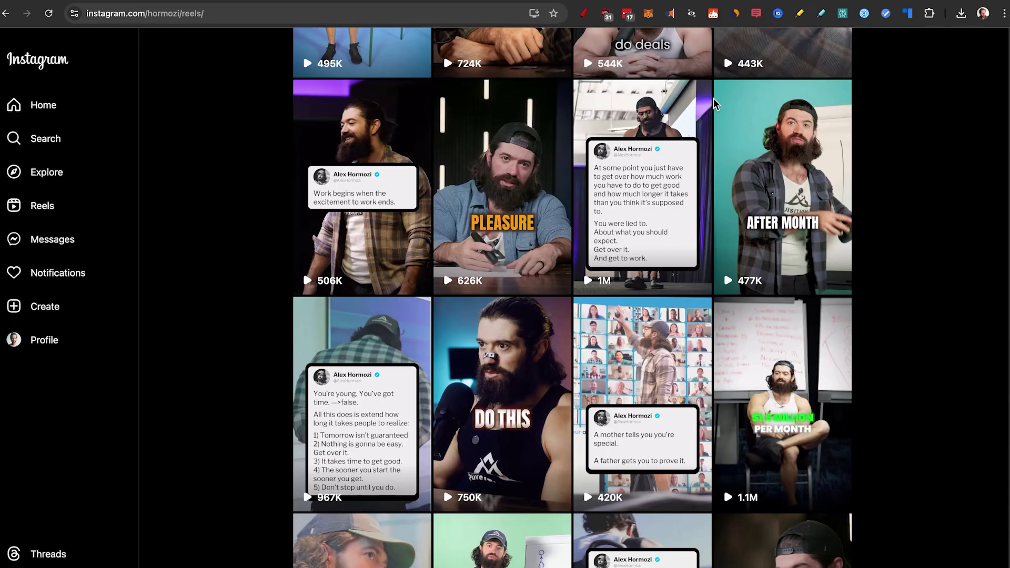
Step: Scroll through the script2img.py code in the editor
{"action": "scroll", "coordinate": [257, 485], "scroll_direction": "up", "scroll_amount": 5}
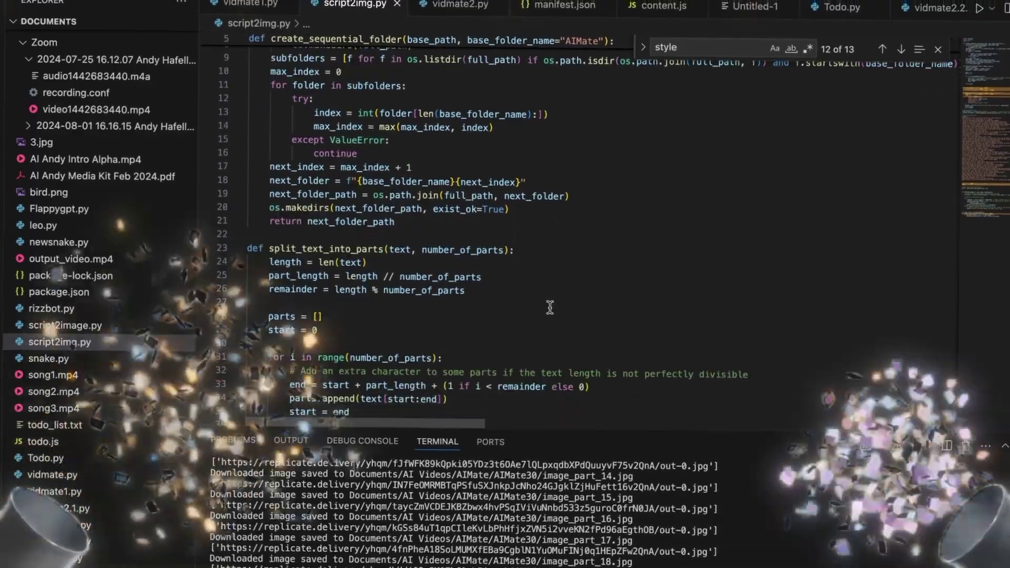
{"action": "scroll", "coordinate": [532, 299], "scroll_direction": "down", "scroll_amount": 5}
{"action": "scroll", "coordinate": [532, 299], "scroll_direction": "down", "scroll_amount": 15}
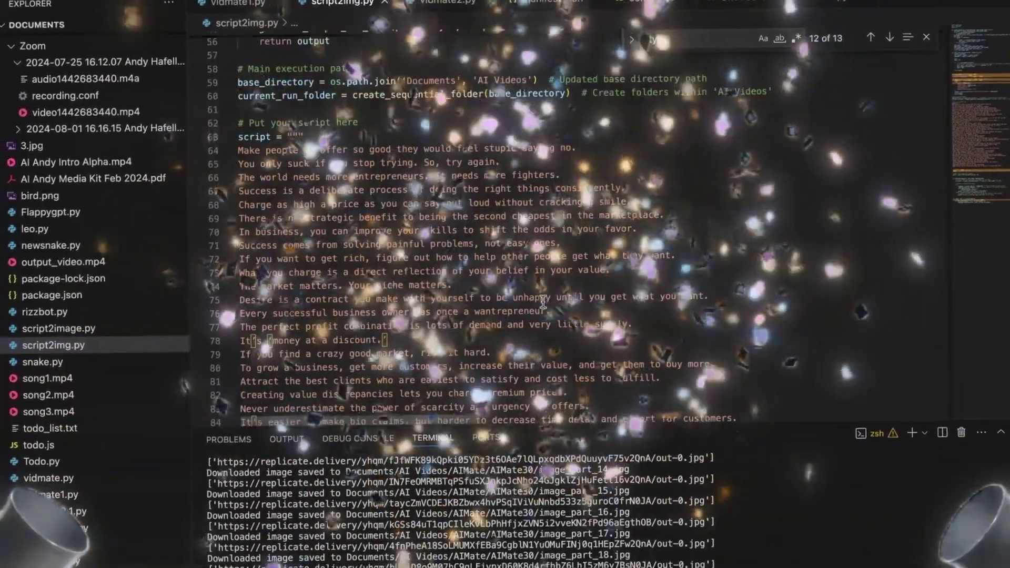
{"action": "scroll", "coordinate": [550, 305], "scroll_direction": "down", "scroll_amount": 7}
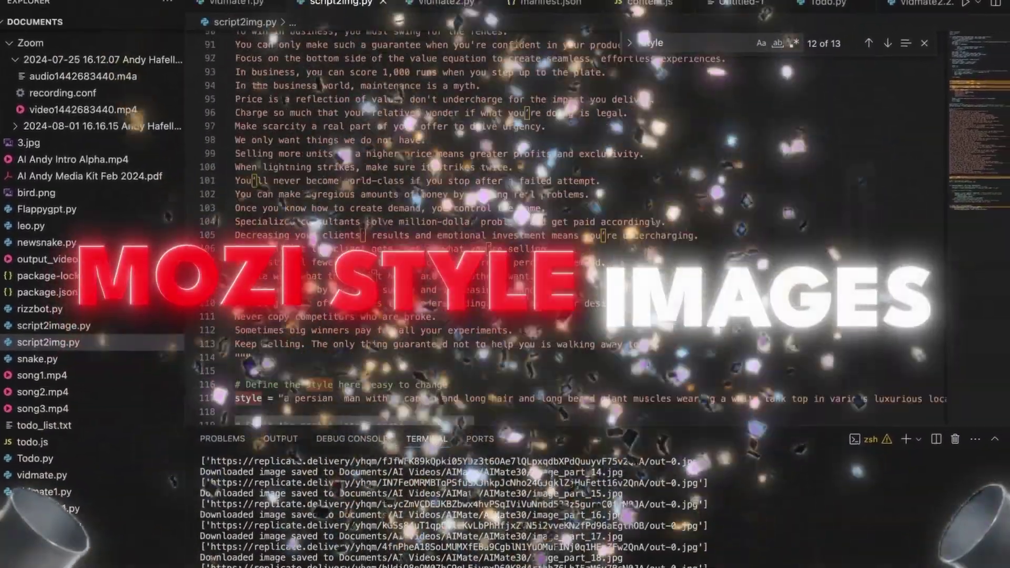
{"action": "scroll", "coordinate": [551, 306], "scroll_direction": "down", "scroll_amount": 4}
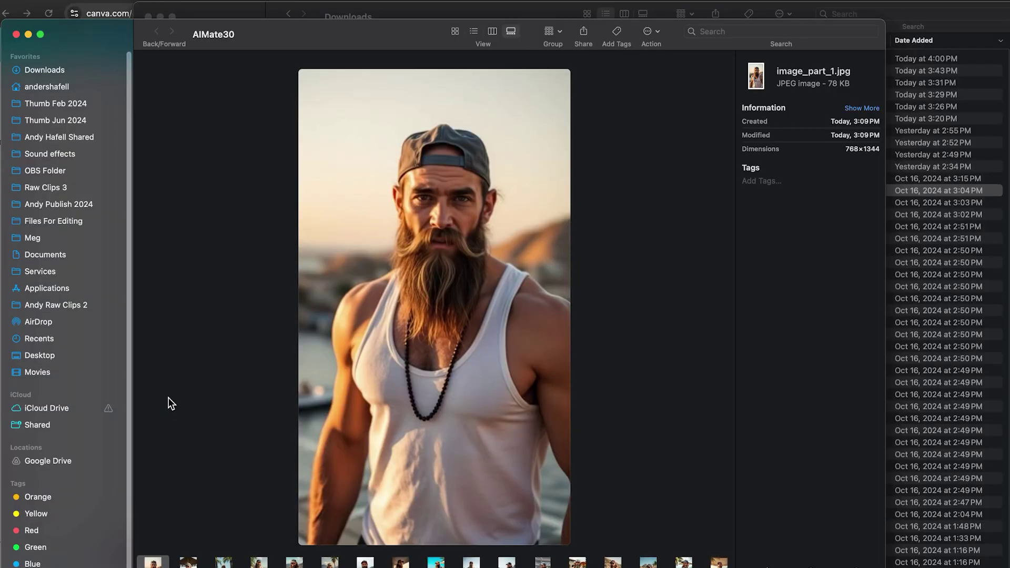
Step: Step through the styled images the script generated
{"action": "key", "text": "Right"}
{"action": "key", "text": "Right"}
{"action": "key", "text": "Right"}
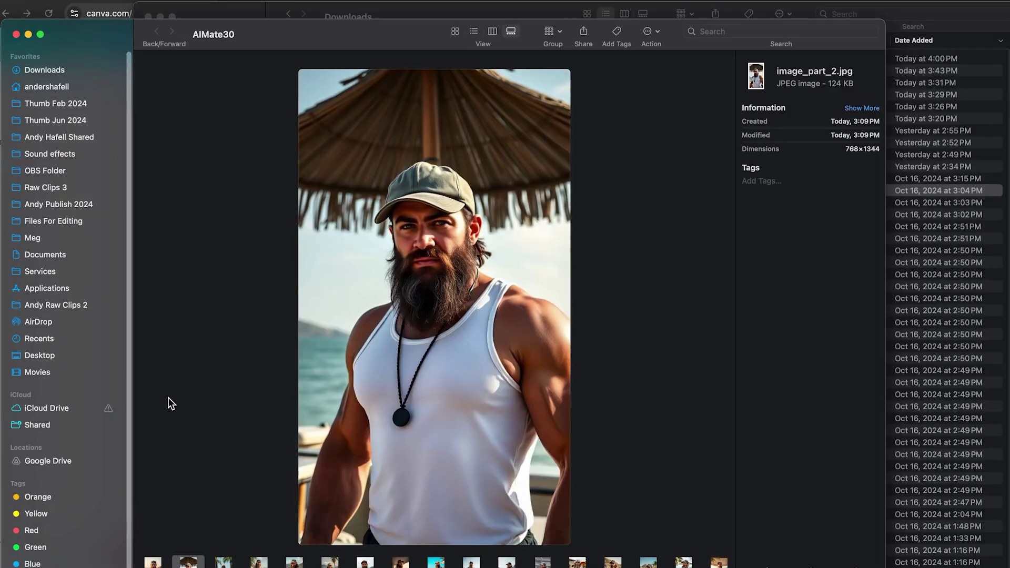
{"action": "key", "text": "Right"}
{"action": "key", "text": "Right"}
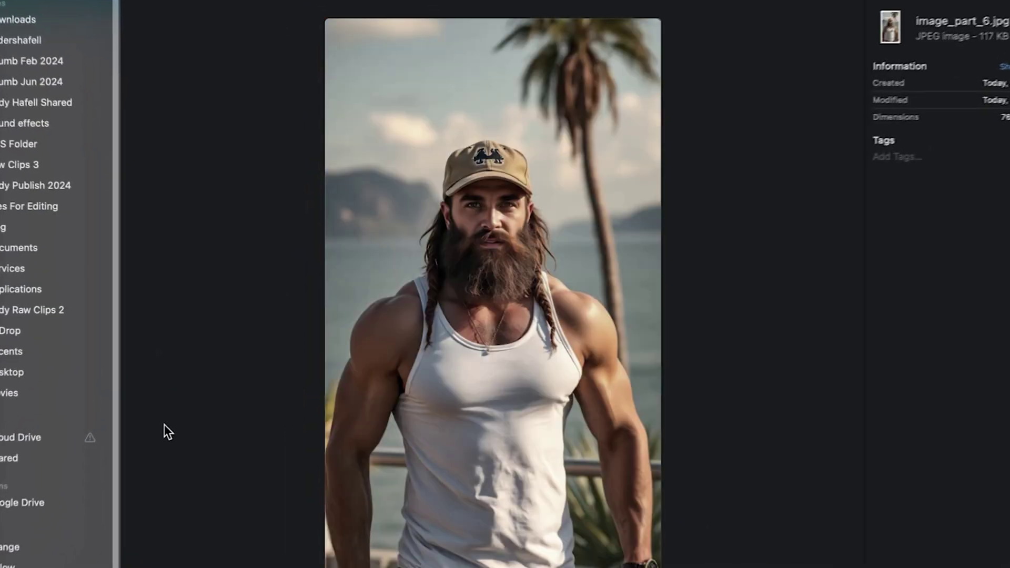
{"action": "key", "text": "Right"}
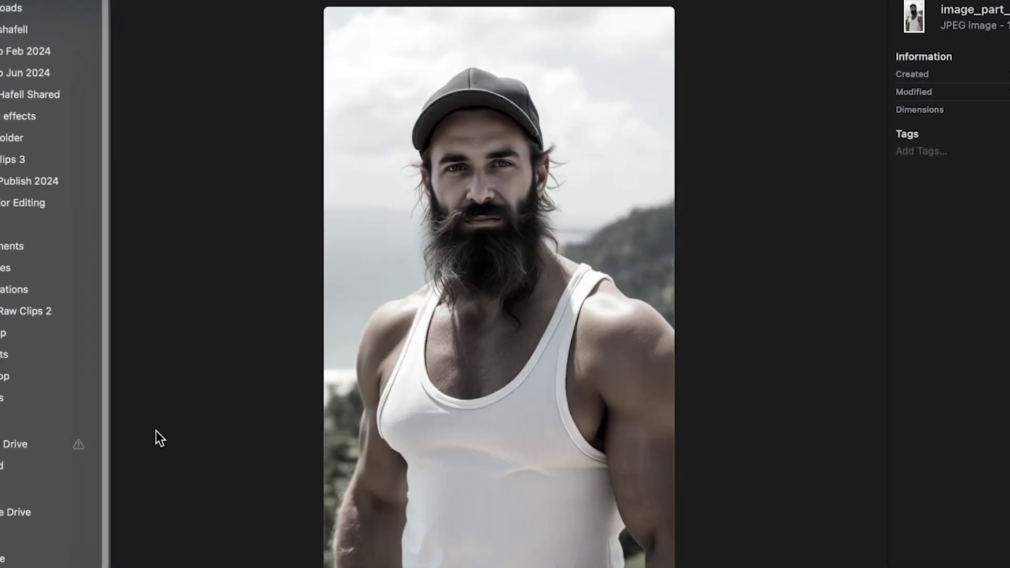
{"action": "key", "text": "Right"}
{"action": "key", "text": "Right"}
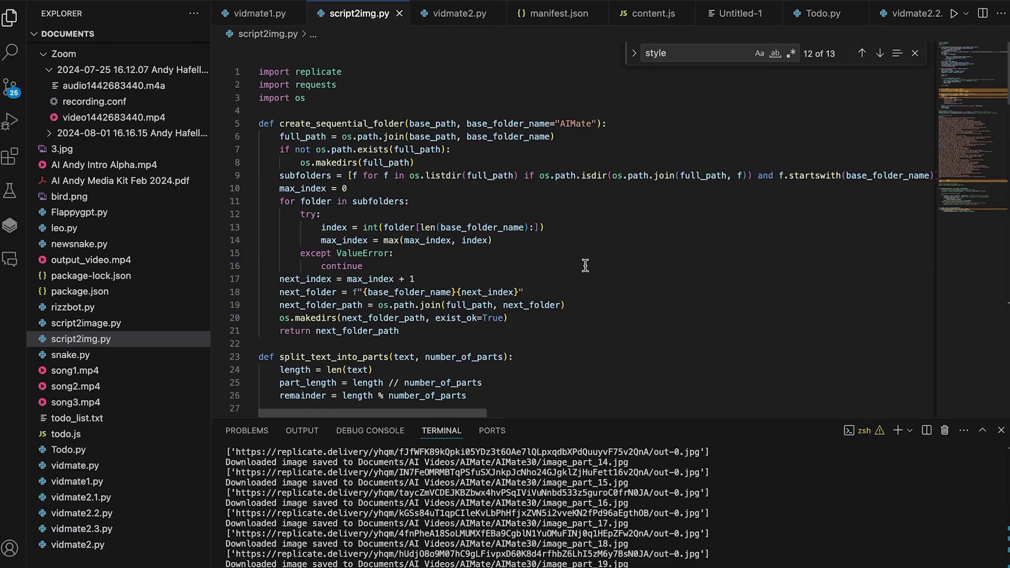
{"action": "scroll", "coordinate": [583, 266], "scroll_direction": "down", "scroll_amount": 4}
{"action": "scroll", "coordinate": [585, 265], "scroll_direction": "down", "scroll_amount": 15}
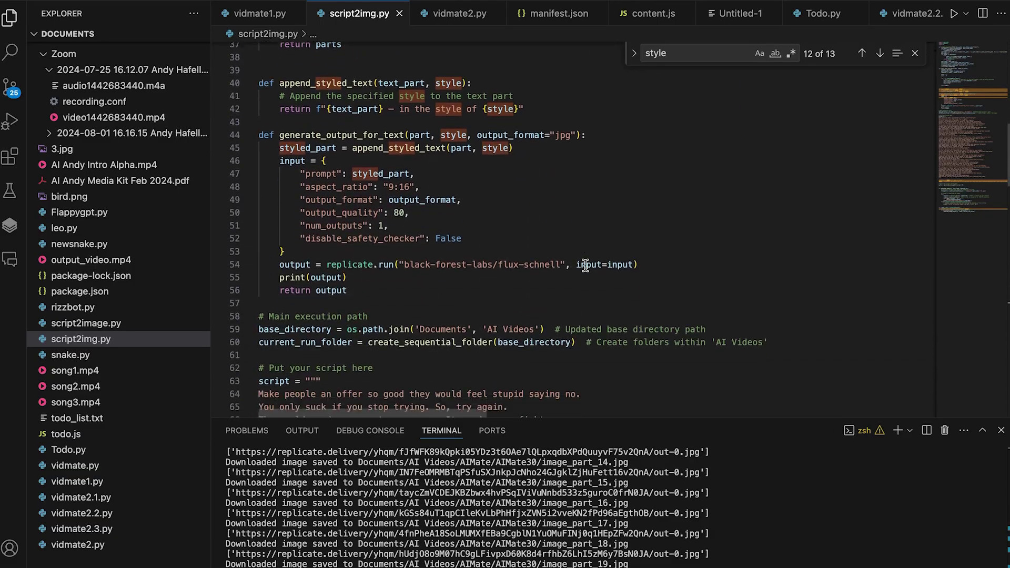
{"action": "scroll", "coordinate": [585, 265], "scroll_direction": "down", "scroll_amount": 12}
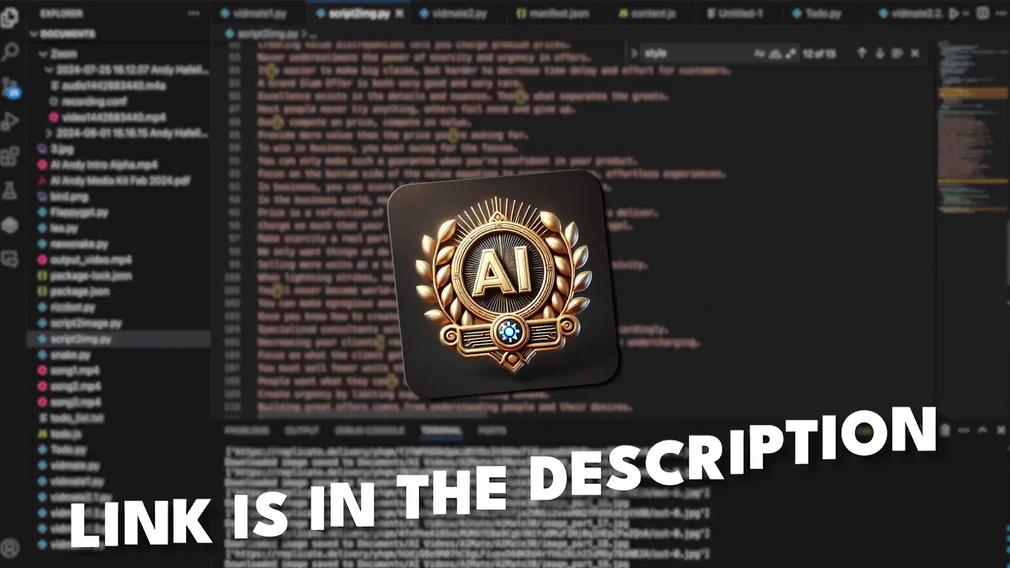
{"action": "scroll", "coordinate": [585, 265], "scroll_direction": "down", "scroll_amount": 4}
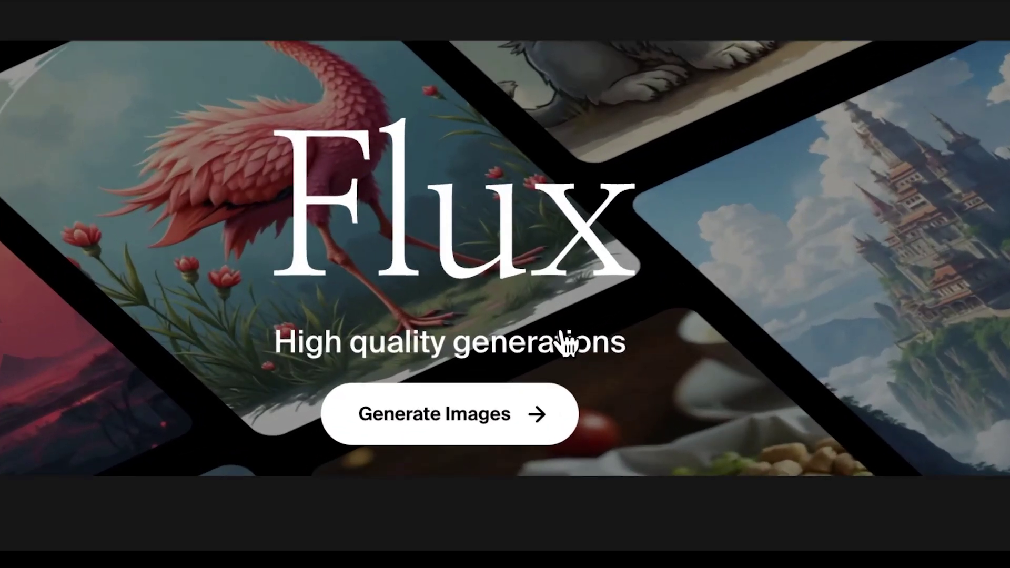
Step: Generate 9:16 Flux images from the pasted bearded-man-in-white-tank-top prompt
{"action": "left_click", "coordinate": [563, 336]}
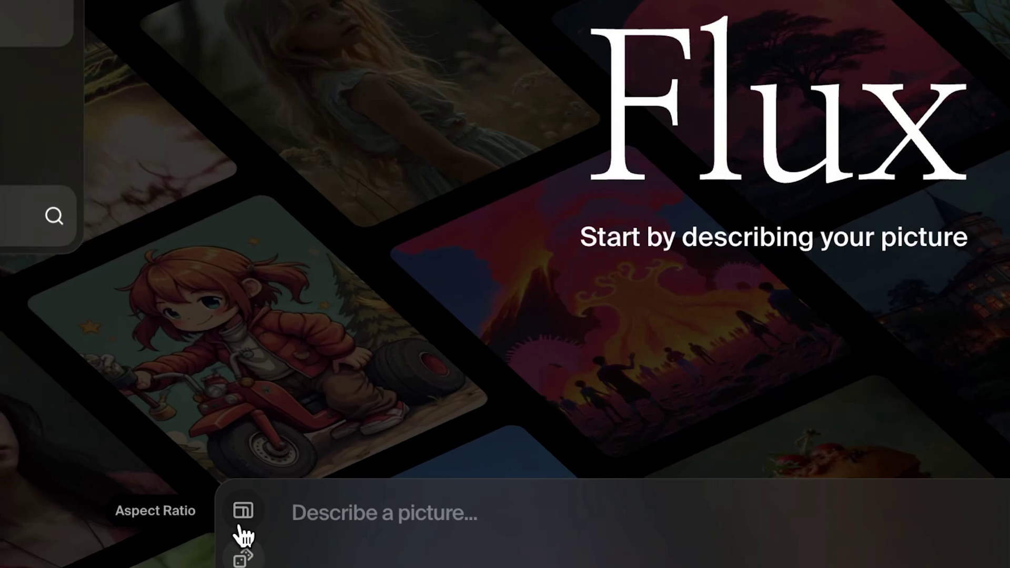
{"action": "left_click", "coordinate": [239, 527]}
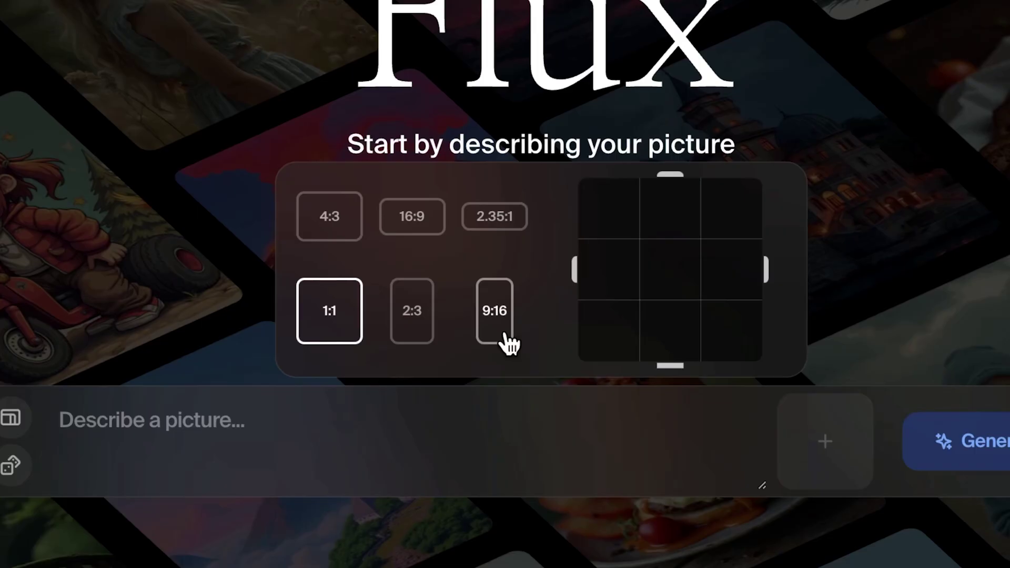
{"action": "left_click", "coordinate": [504, 337]}
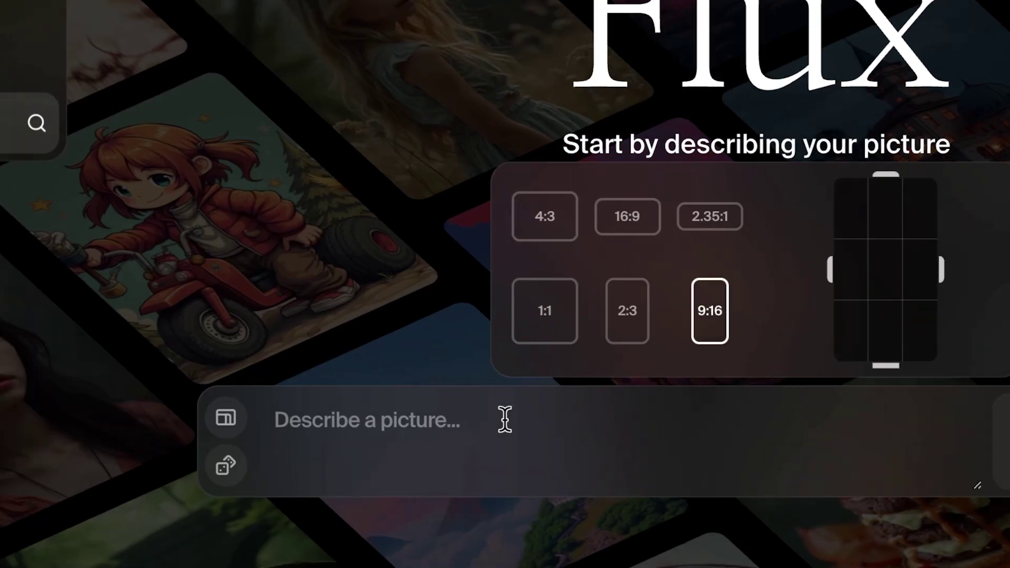
{"action": "left_click", "coordinate": [289, 419]}
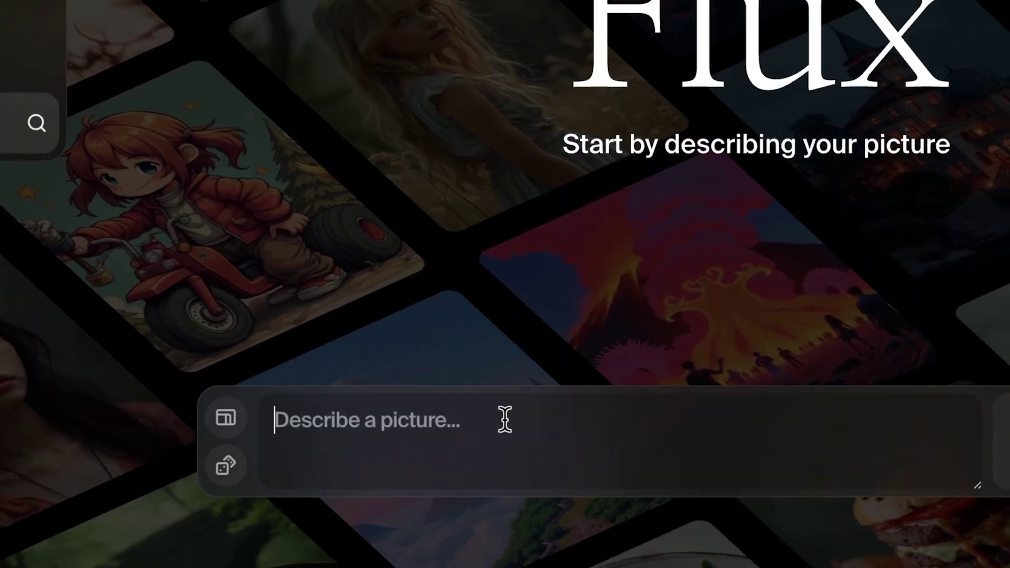
{"action": "type", "text": "a persian  man with a cap on and long hair and long beard giant muscles wearing a white tank top in various luxurious locations and doing activities"}
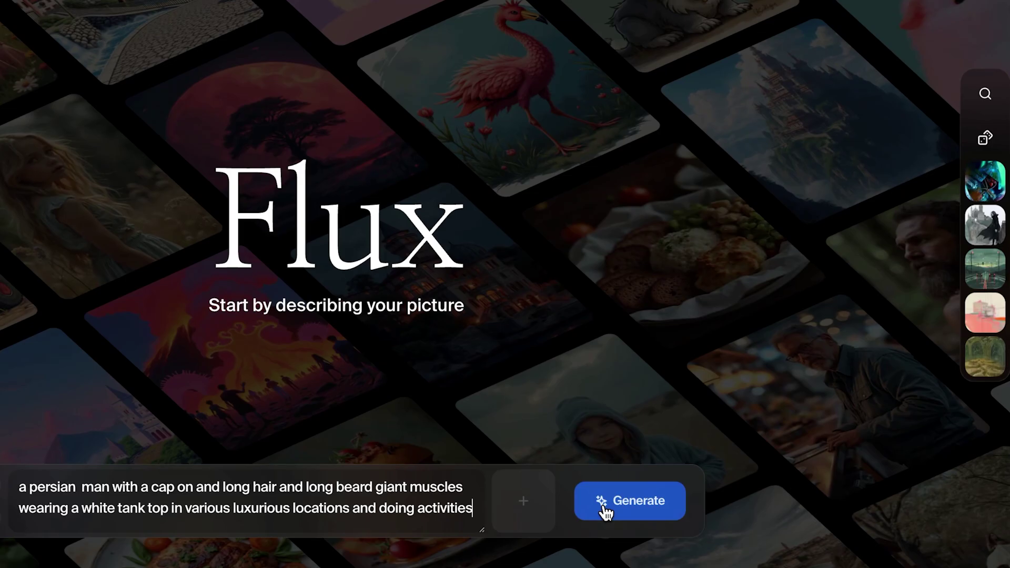
{"action": "left_click", "coordinate": [604, 508]}
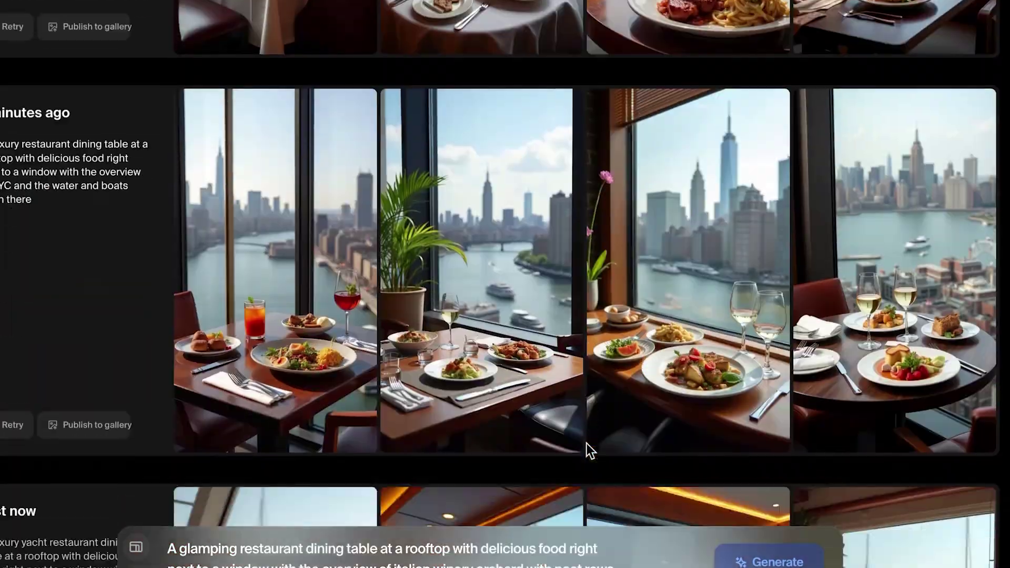
Step: Scroll the Krea feed to review the new glamping vineyard restaurant table images
{"action": "scroll", "coordinate": [585, 444], "scroll_direction": "down", "scroll_amount": 10}
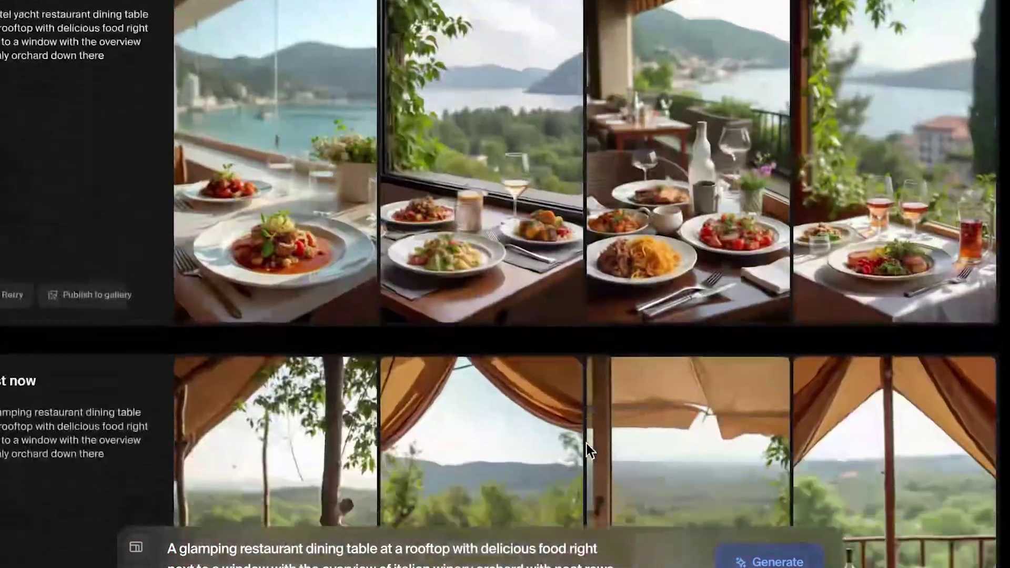
{"action": "scroll", "coordinate": [586, 443], "scroll_direction": "down", "scroll_amount": 10}
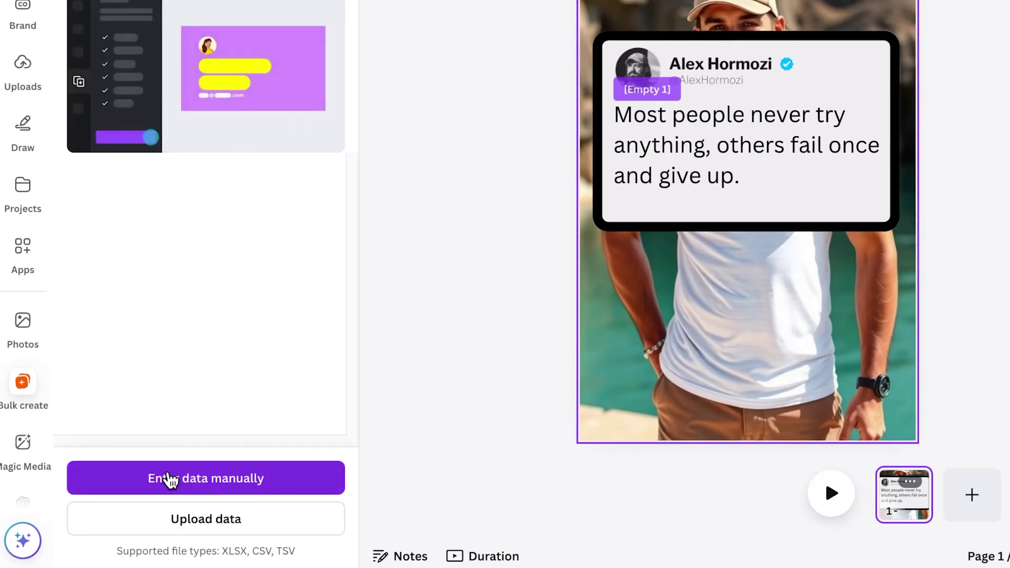
Step: Open Canva's Bulk create data table via Enter data manually
{"action": "left_click", "coordinate": [175, 494]}
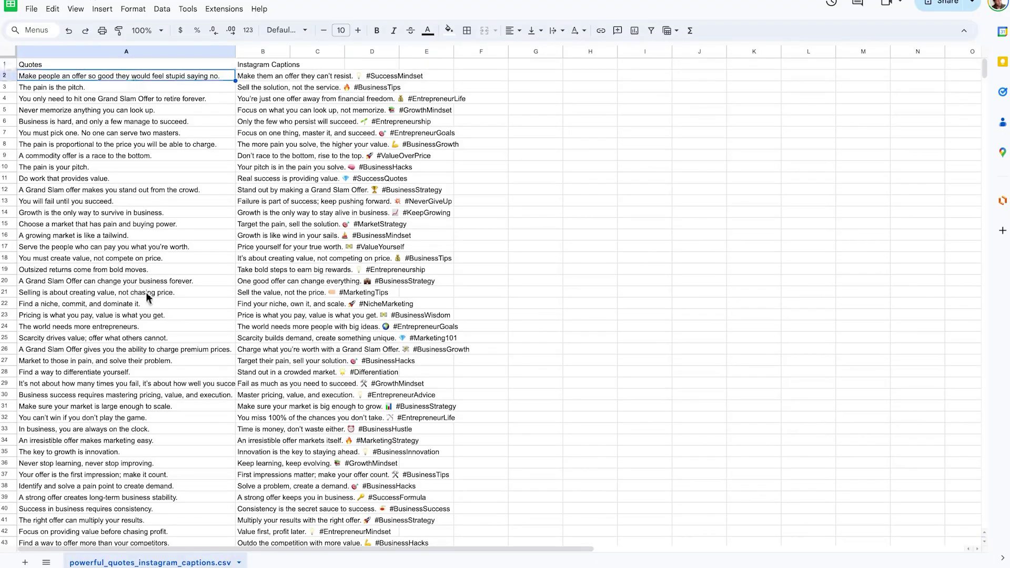
Step: Select the quotes in cells A11:A20 of the CSV sheet
{"action": "scroll", "coordinate": [148, 314], "scroll_direction": "down", "scroll_amount": 5}
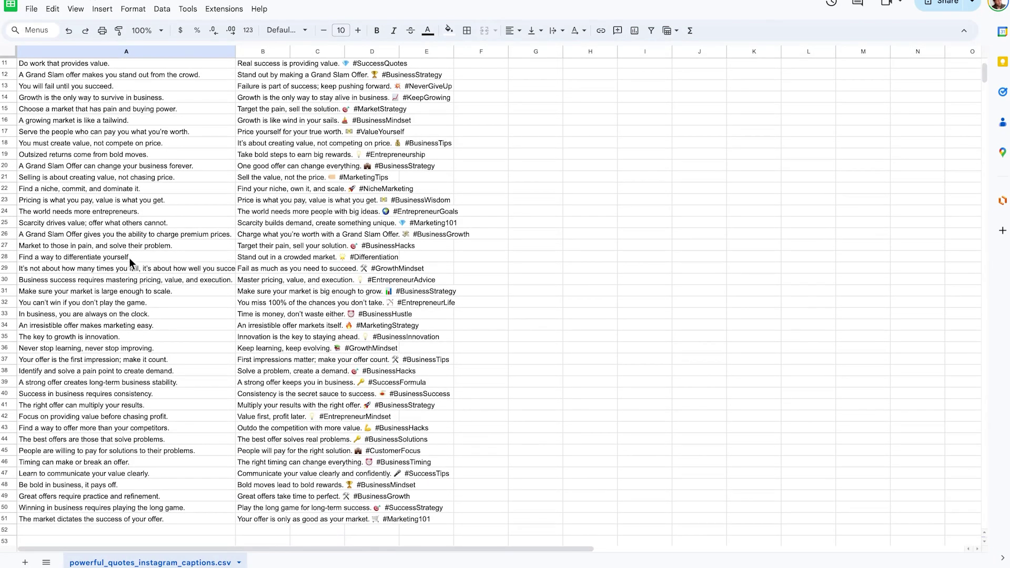
{"action": "left_click", "coordinate": [124, 168], "text": "shift"}
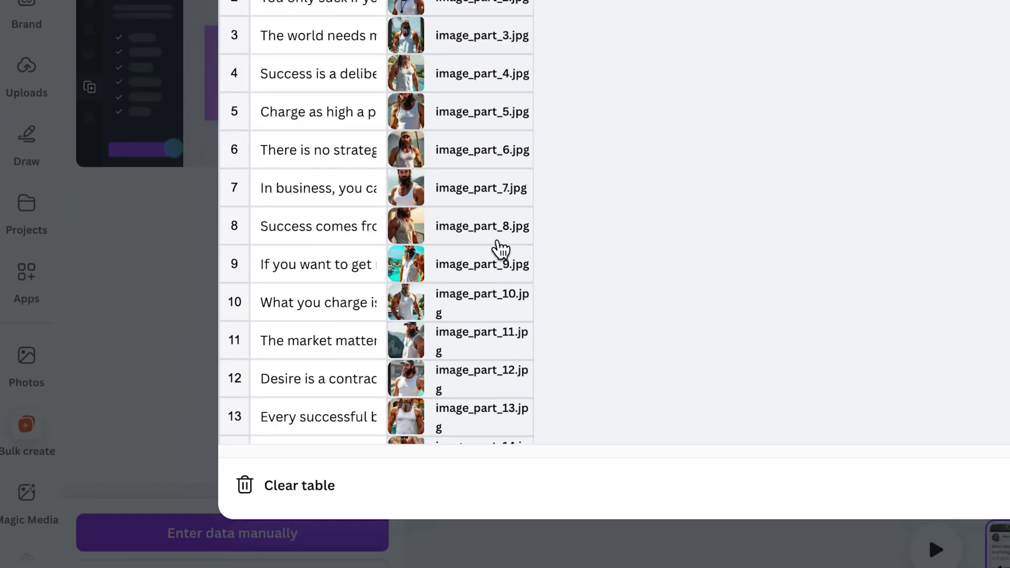
Step: Close the bulk data table and show the uploaded images in Canva
{"action": "scroll", "coordinate": [500, 249], "scroll_direction": "down", "scroll_amount": 5}
{"action": "scroll", "coordinate": [500, 248], "scroll_direction": "up", "scroll_amount": 3}
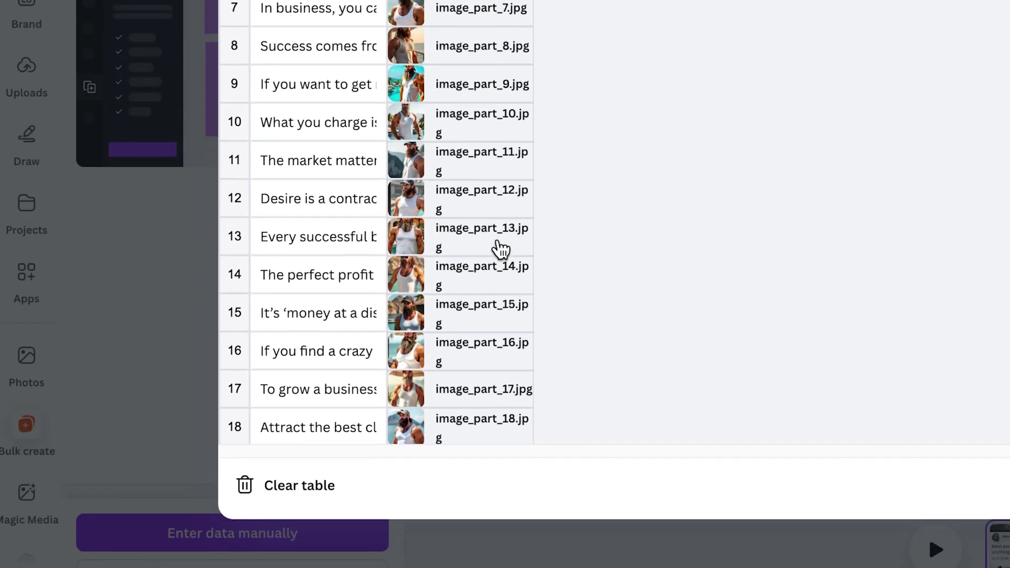
{"action": "scroll", "coordinate": [499, 249], "scroll_direction": "up", "scroll_amount": 3}
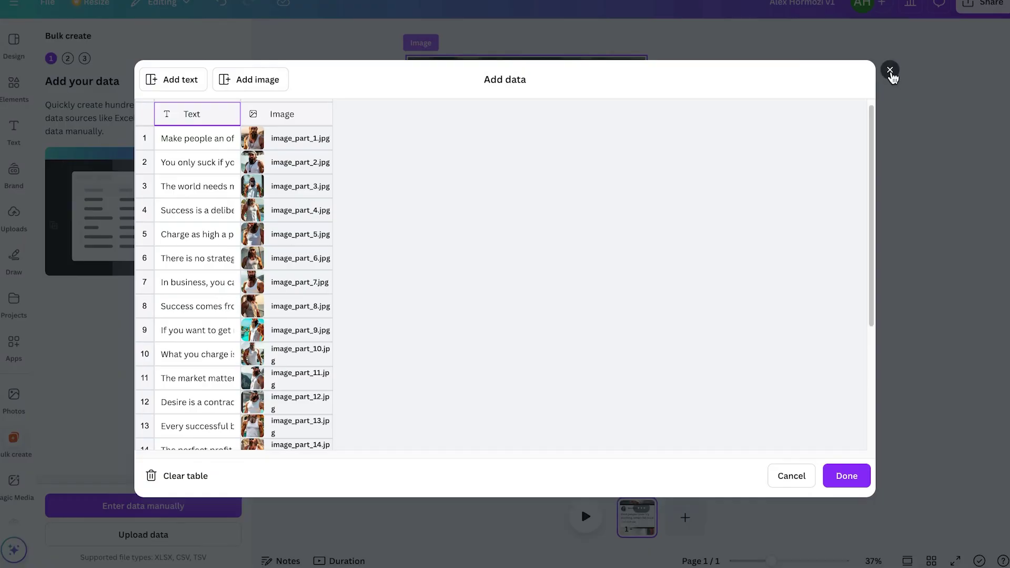
{"action": "left_click", "coordinate": [890, 71]}
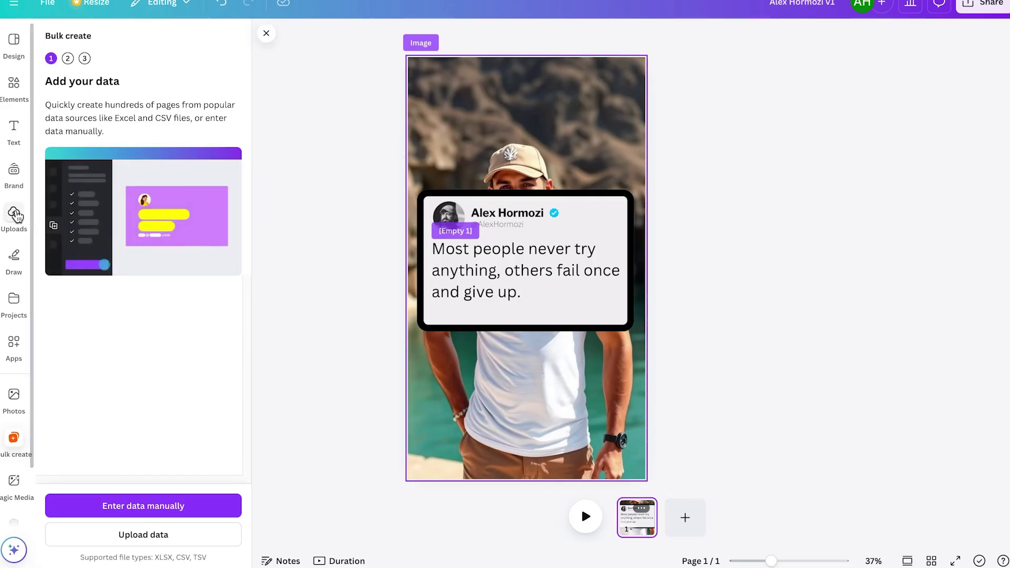
{"action": "left_click", "coordinate": [14, 213]}
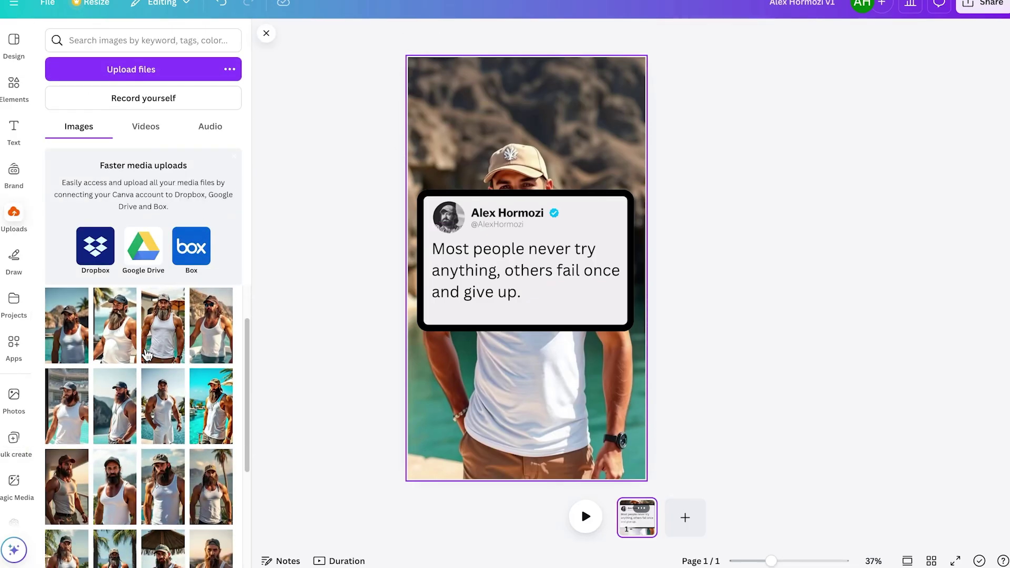
Step: Download the hotel yacht restaurant image from Krea
{"action": "scroll", "coordinate": [147, 356], "scroll_direction": "down", "scroll_amount": 3}
{"action": "mouse_move", "coordinate": [354, 541]}
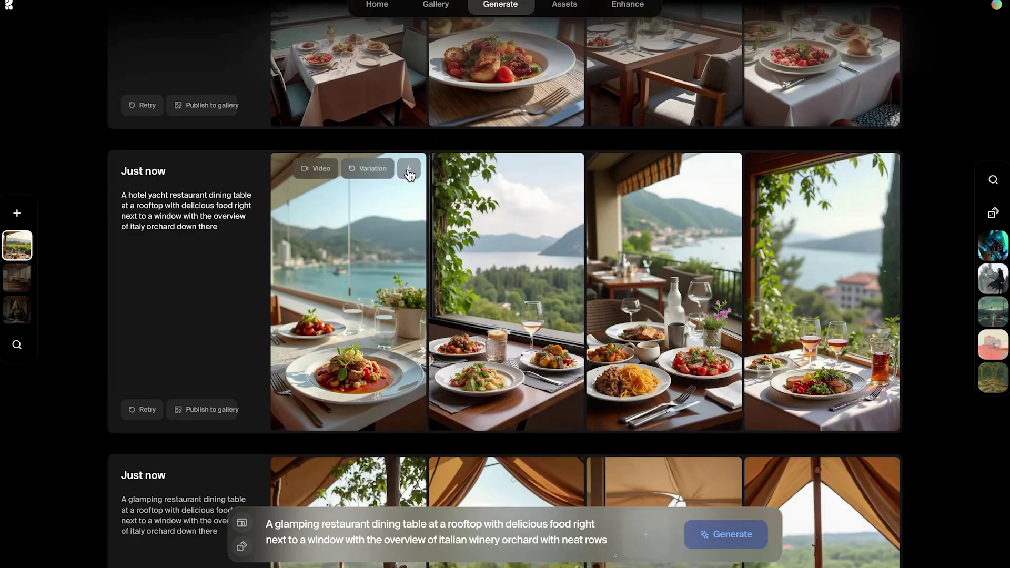
{"action": "left_click", "coordinate": [409, 169]}
{"action": "scroll", "coordinate": [409, 174], "scroll_direction": "up", "scroll_amount": 5}
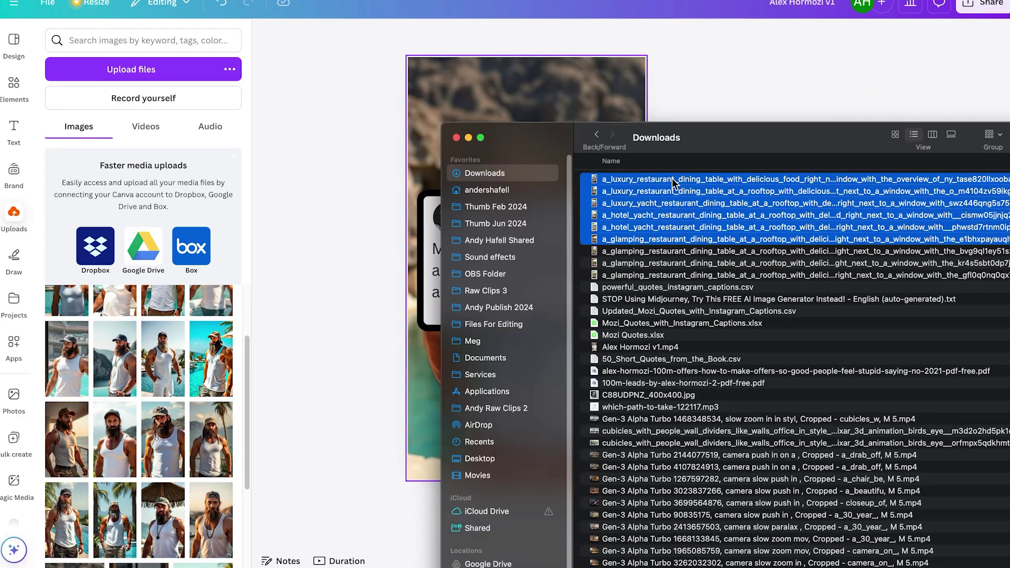
Step: Upload the six restaurant PNGs and swap them into rows 9, 12, 15 and 20 of the data table
{"action": "left_click_drag", "start_coordinate": [657, 226], "coordinate": [181, 352]}
{"action": "left_click", "coordinate": [14, 437]}
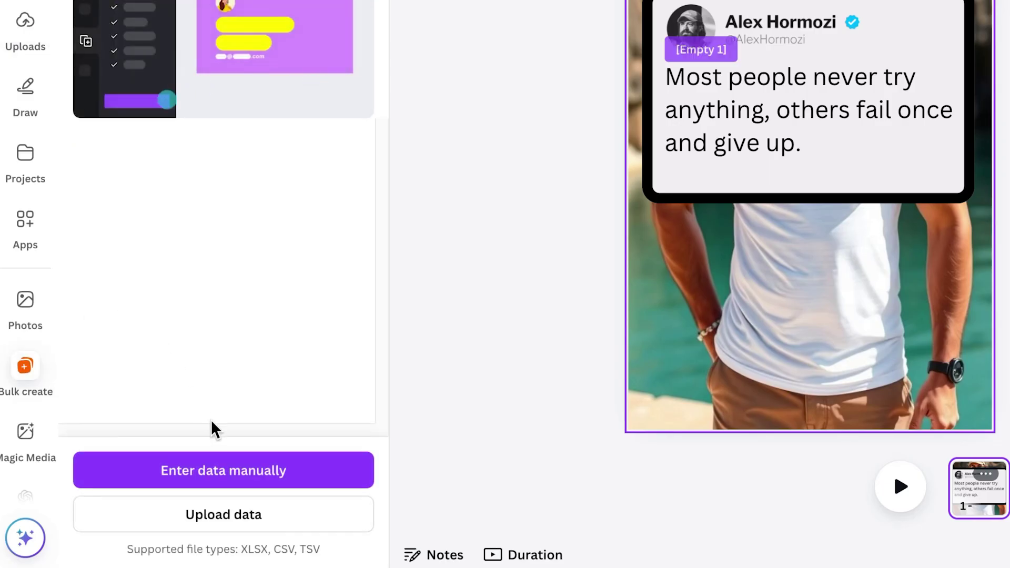
{"action": "left_click", "coordinate": [216, 478]}
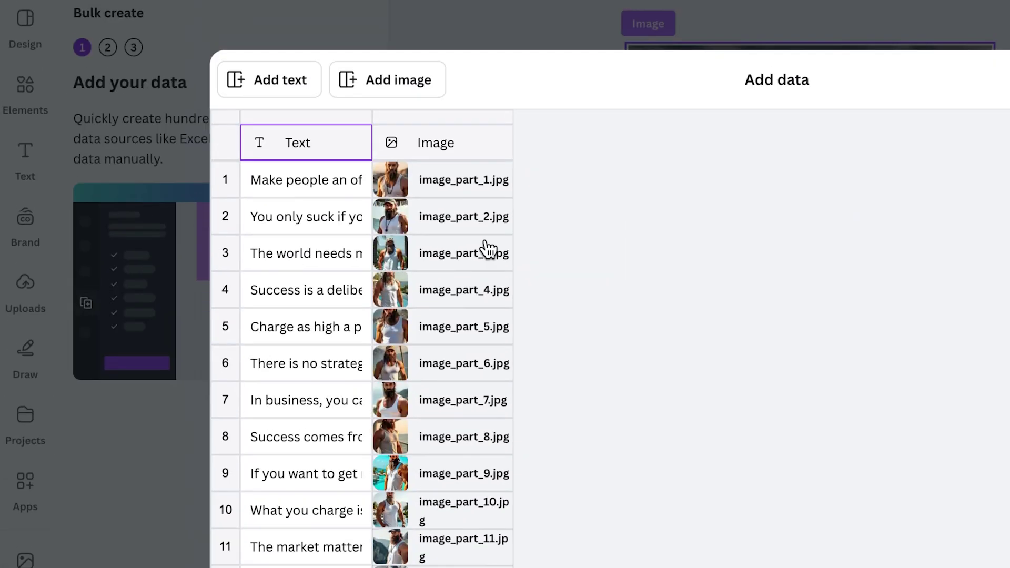
{"action": "left_click", "coordinate": [491, 248]}
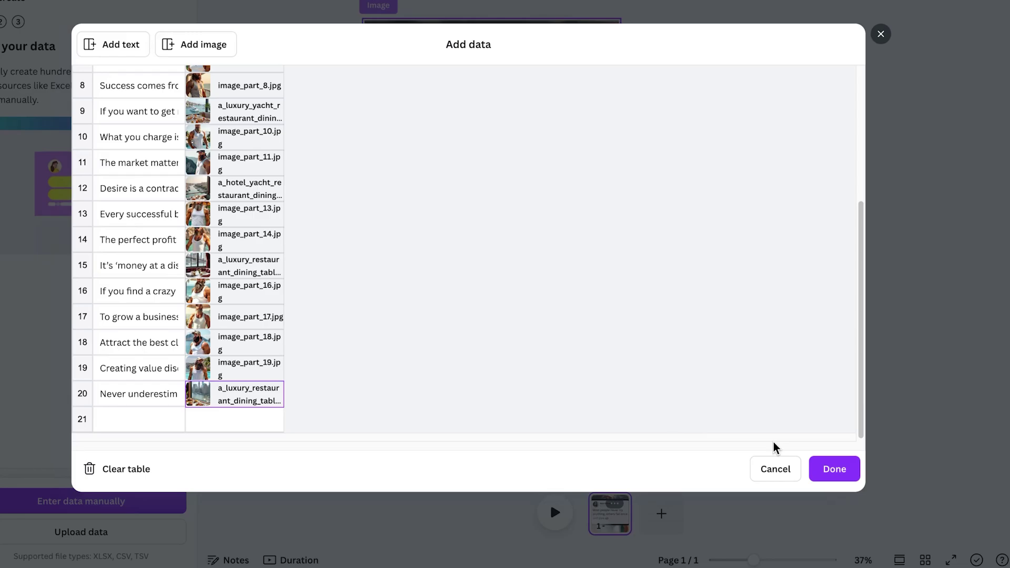
Step: Save the data table and connect the quote text to the Text field
{"action": "left_click", "coordinate": [839, 469]}
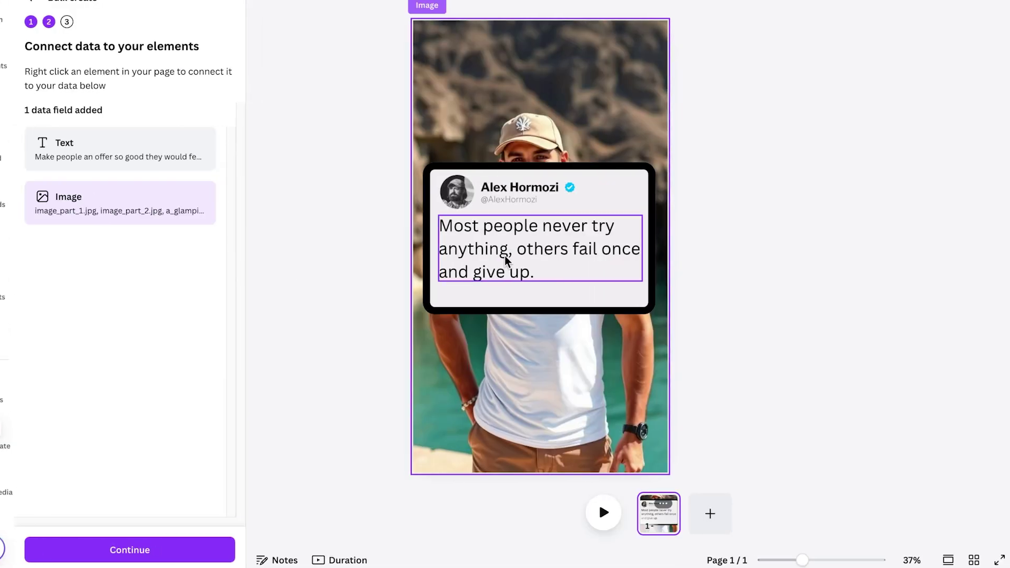
{"action": "right_click", "coordinate": [526, 253]}
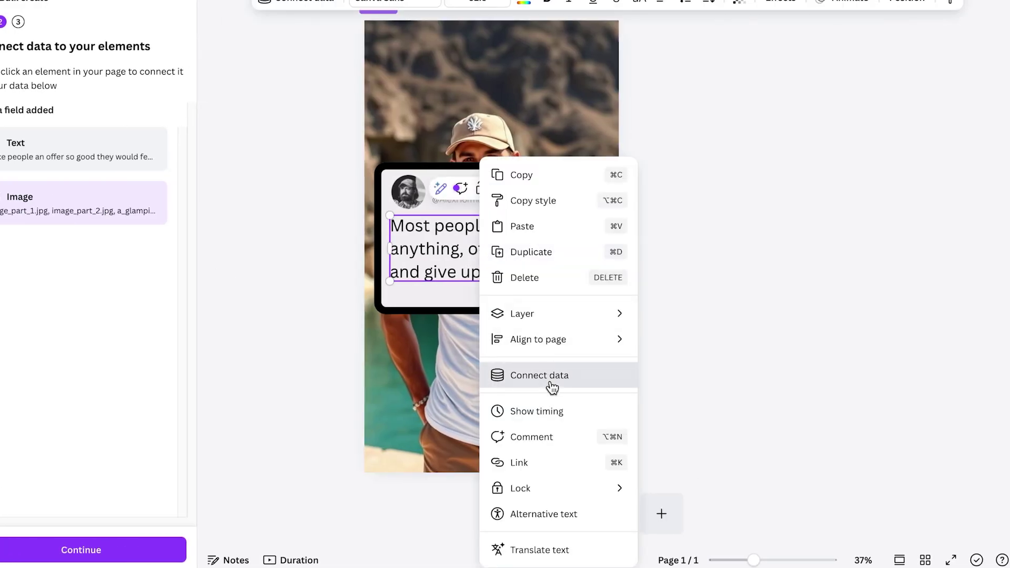
{"action": "left_click", "coordinate": [552, 387]}
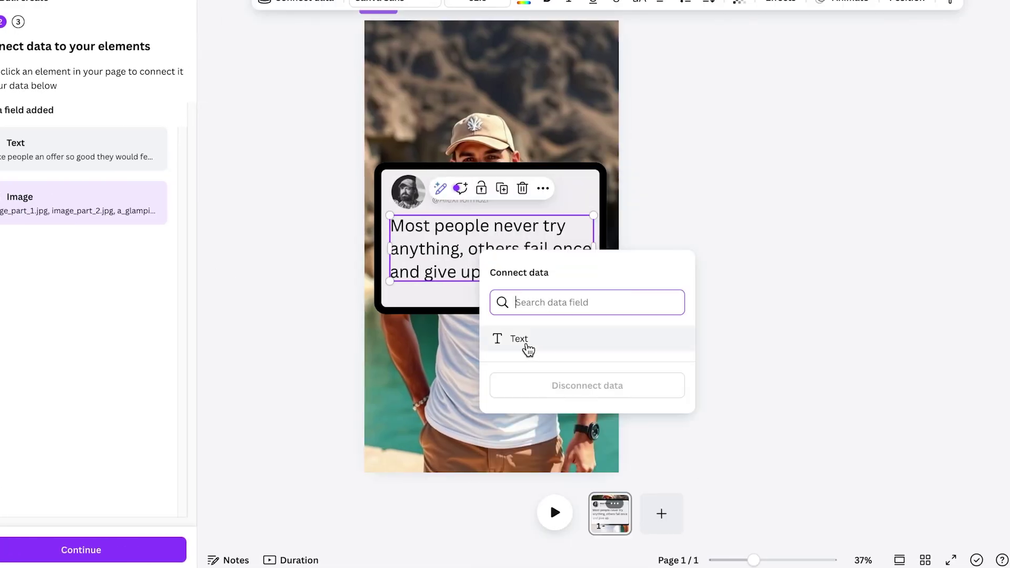
{"action": "left_click", "coordinate": [527, 345]}
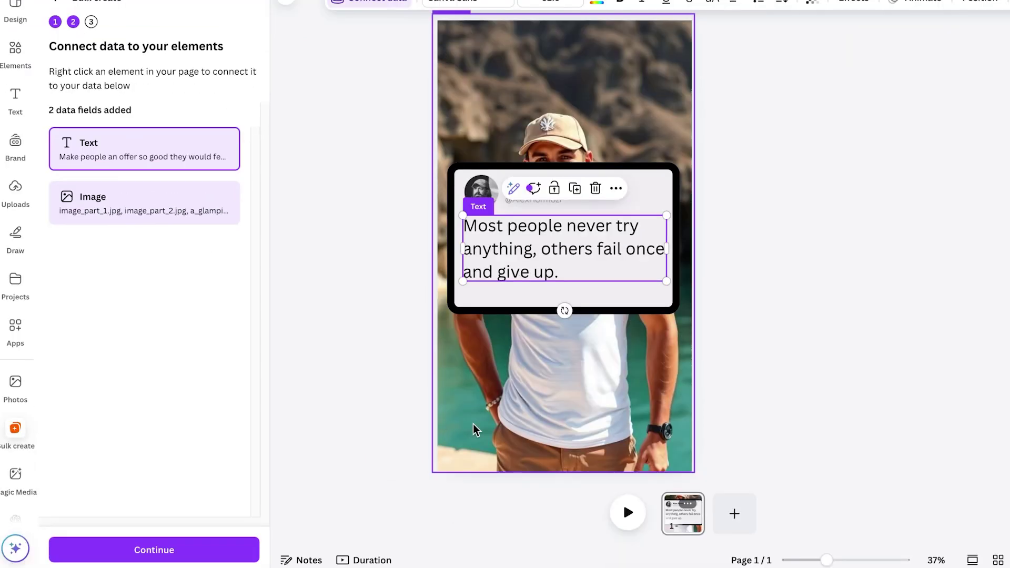
Step: Connect the background photo to the Image field
{"action": "left_click", "coordinate": [471, 474]}
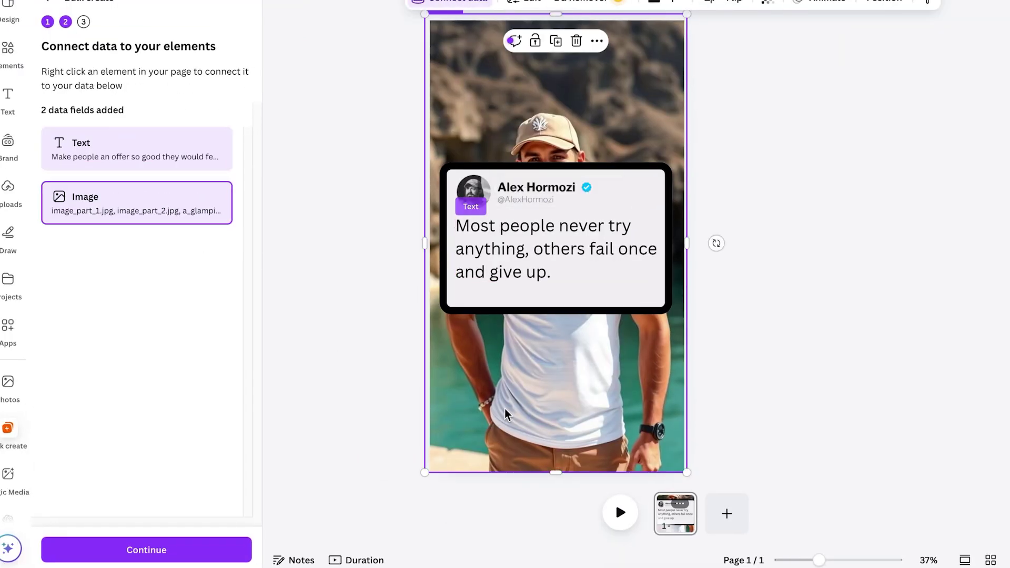
{"action": "right_click", "coordinate": [505, 414]}
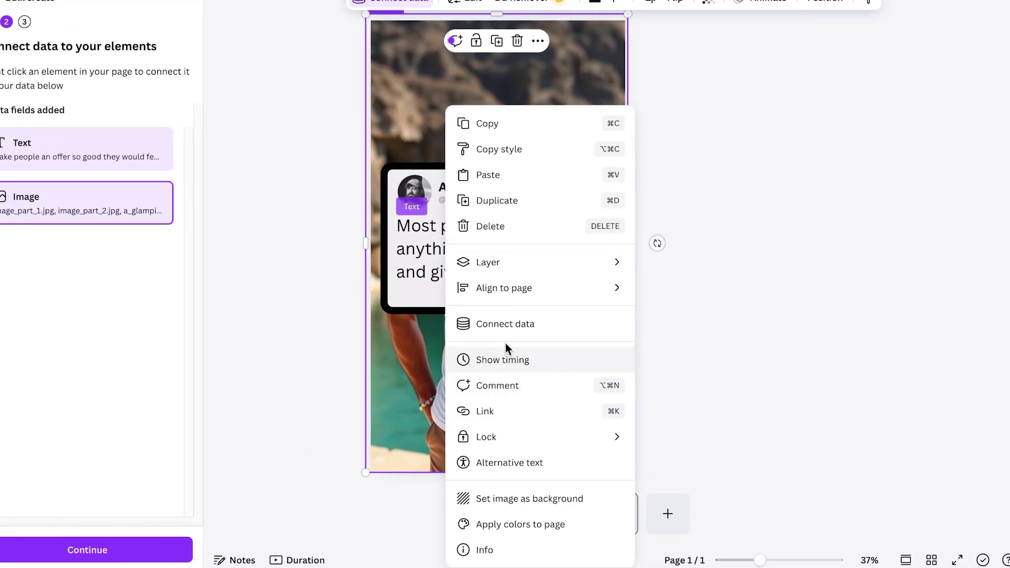
{"action": "left_click", "coordinate": [564, 324]}
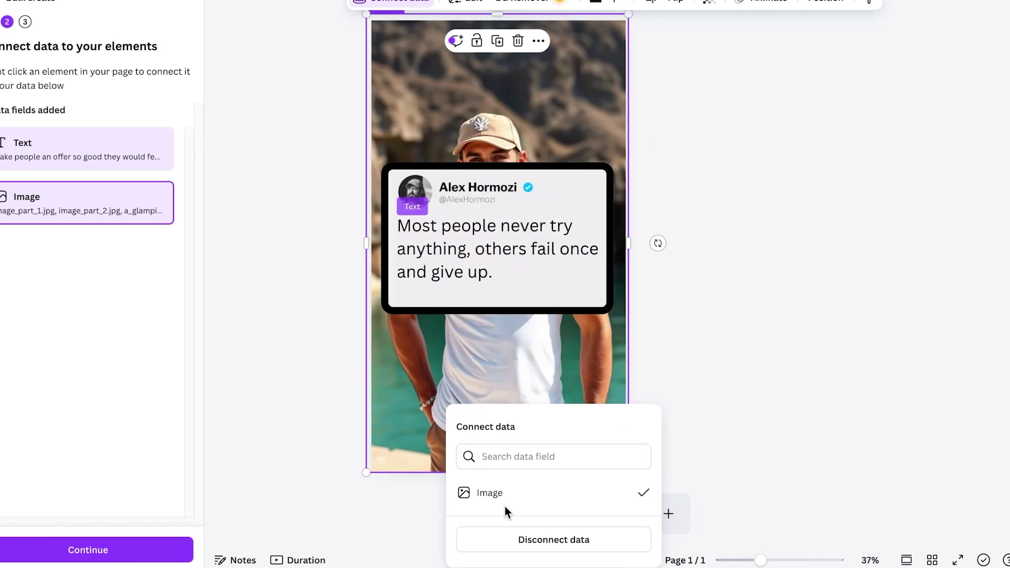
{"action": "left_click", "coordinate": [504, 494]}
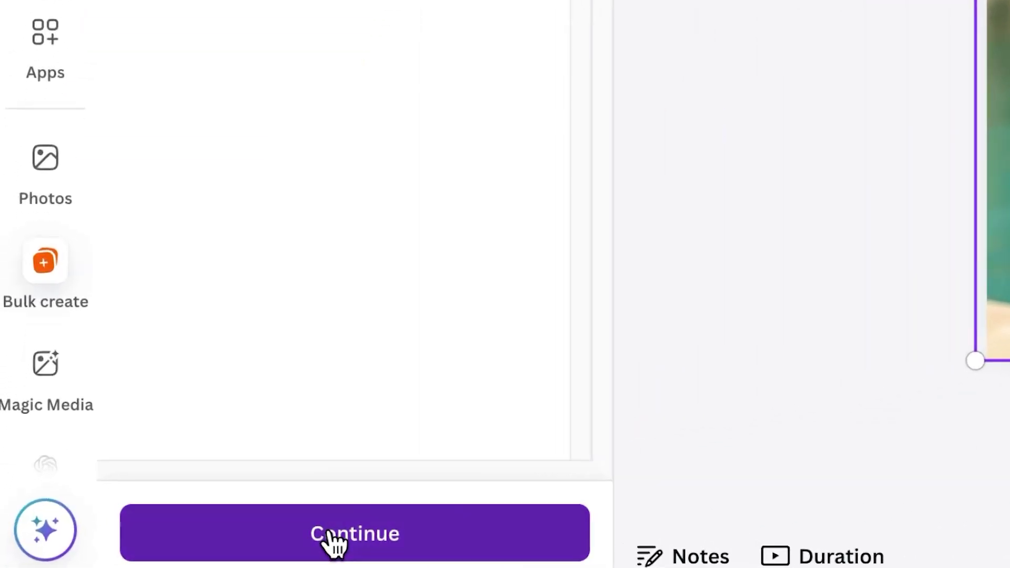
{"action": "left_click", "coordinate": [143, 550]}
{"action": "scroll", "coordinate": [413, 344], "scroll_direction": "down", "scroll_amount": 3}
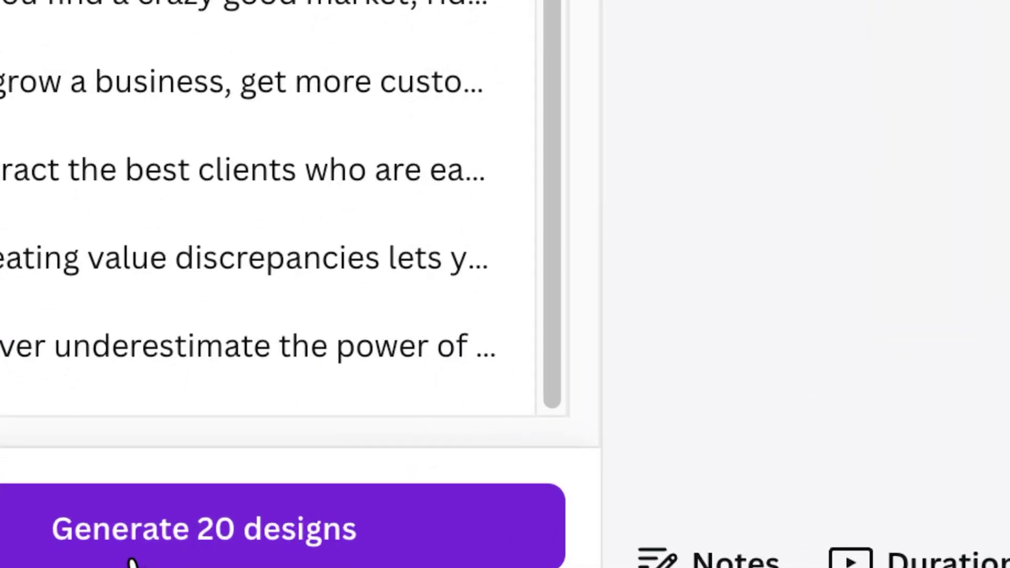
{"action": "left_click", "coordinate": [131, 562]}
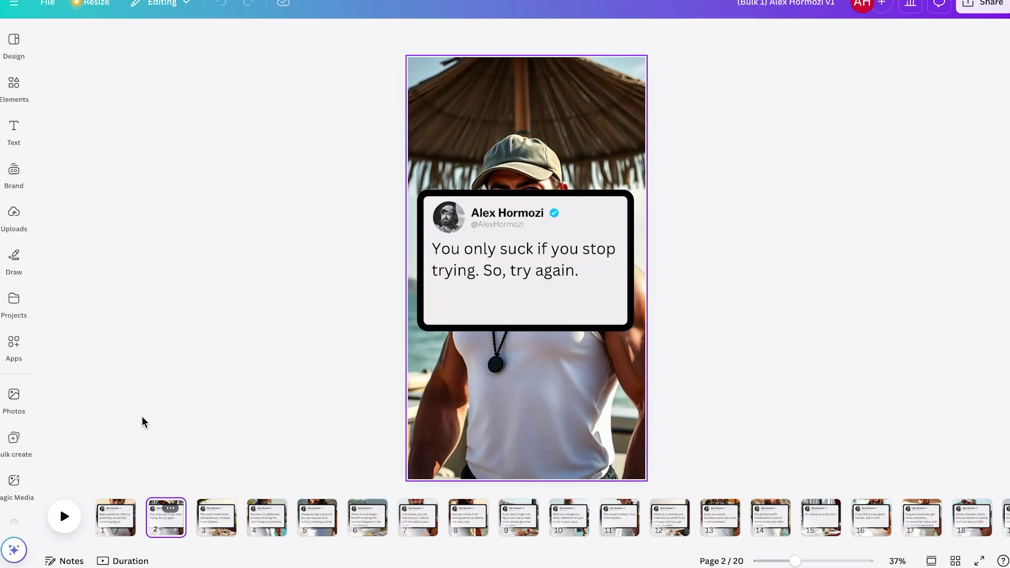
{"action": "scroll", "coordinate": [142, 422], "scroll_direction": "down", "scroll_amount": 1}
{"action": "scroll", "coordinate": [142, 422], "scroll_direction": "down", "scroll_amount": 1}
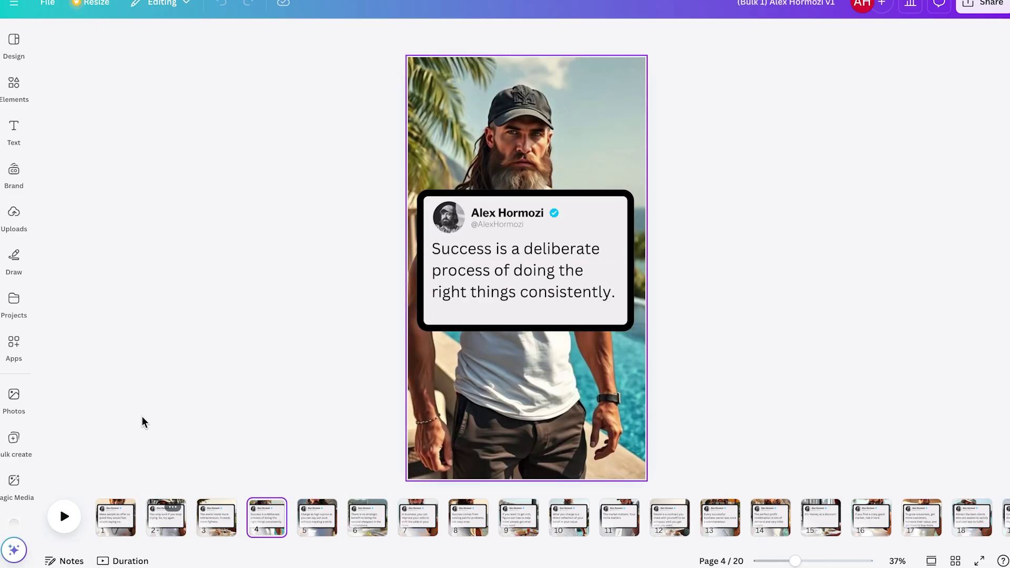
{"action": "scroll", "coordinate": [142, 422], "scroll_direction": "down", "scroll_amount": 2}
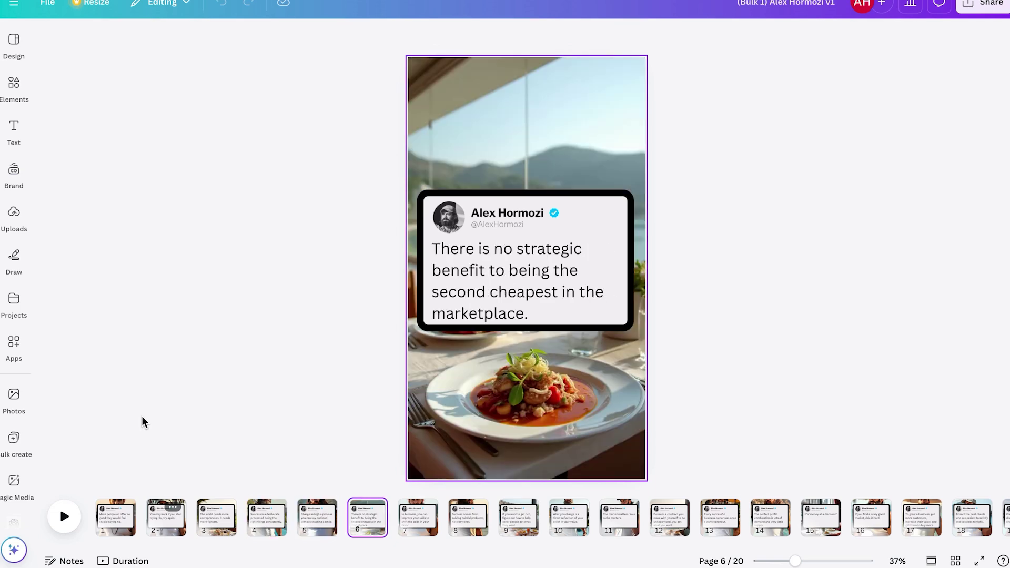
{"action": "scroll", "coordinate": [142, 422], "scroll_direction": "down", "scroll_amount": 3}
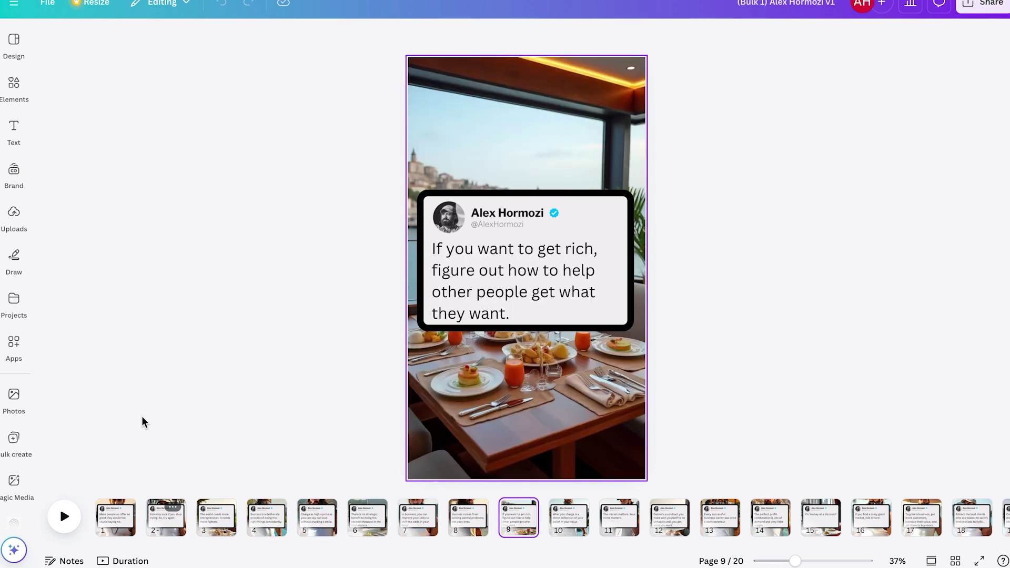
{"action": "scroll", "coordinate": [142, 423], "scroll_direction": "down", "scroll_amount": 4}
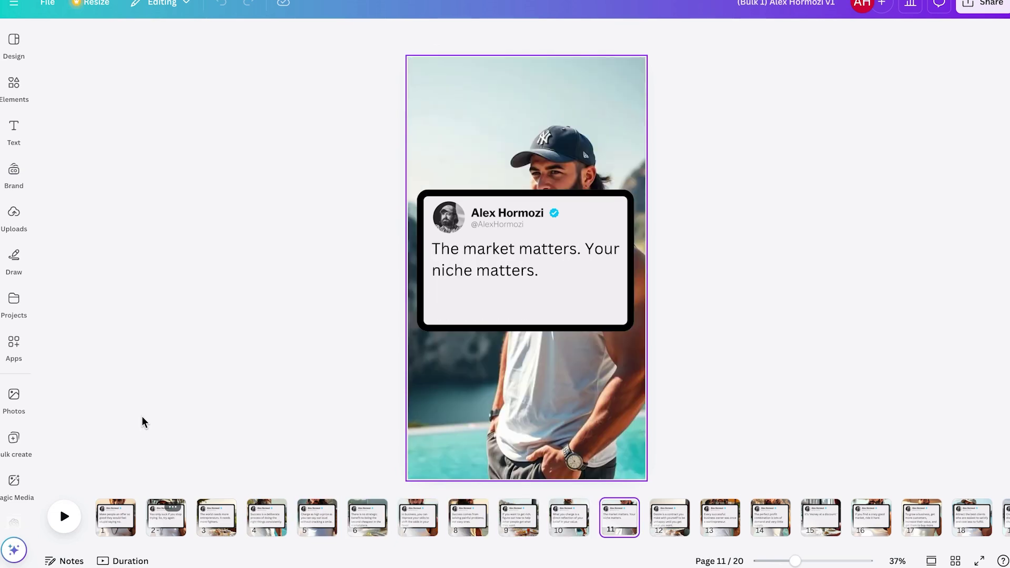
{"action": "scroll", "coordinate": [142, 422], "scroll_direction": "down", "scroll_amount": 2}
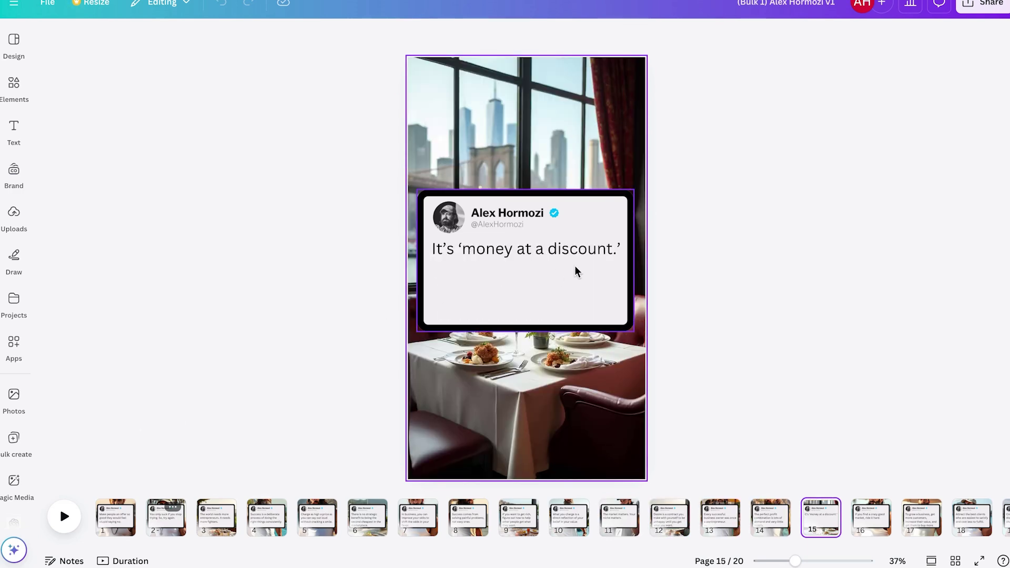
{"action": "scroll", "coordinate": [626, 246], "scroll_direction": "down", "scroll_amount": 2}
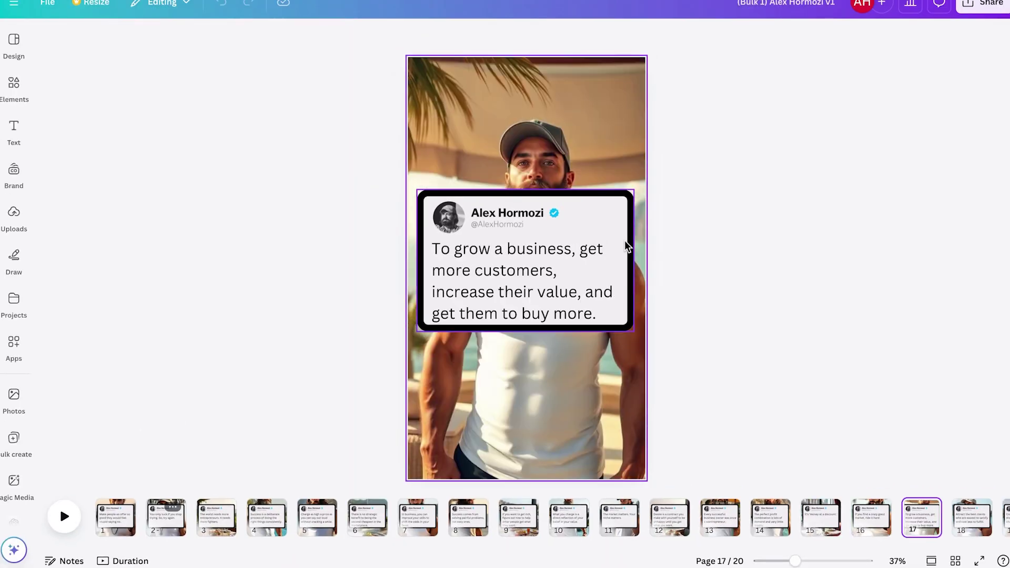
{"action": "scroll", "coordinate": [625, 246], "scroll_direction": "down", "scroll_amount": 3}
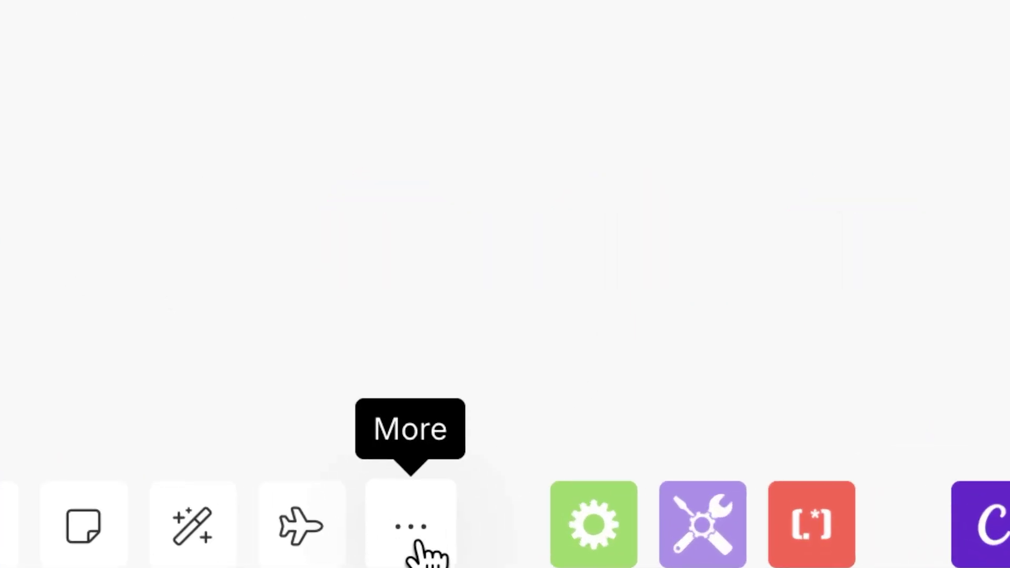
Step: Import the Canva to IG Post.json blueprint into the scenario
{"action": "left_click", "coordinate": [421, 542]}
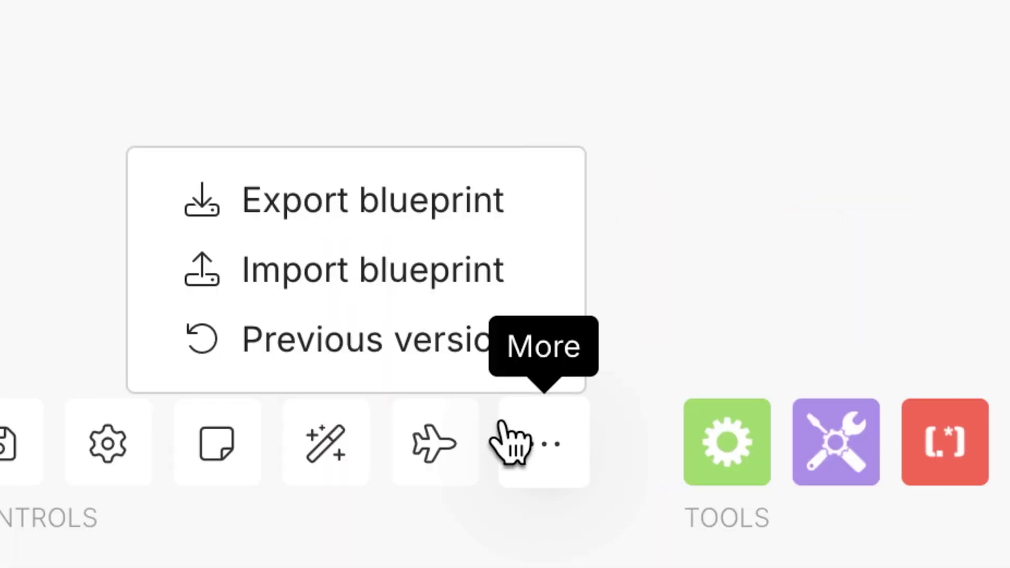
{"action": "left_click", "coordinate": [386, 273]}
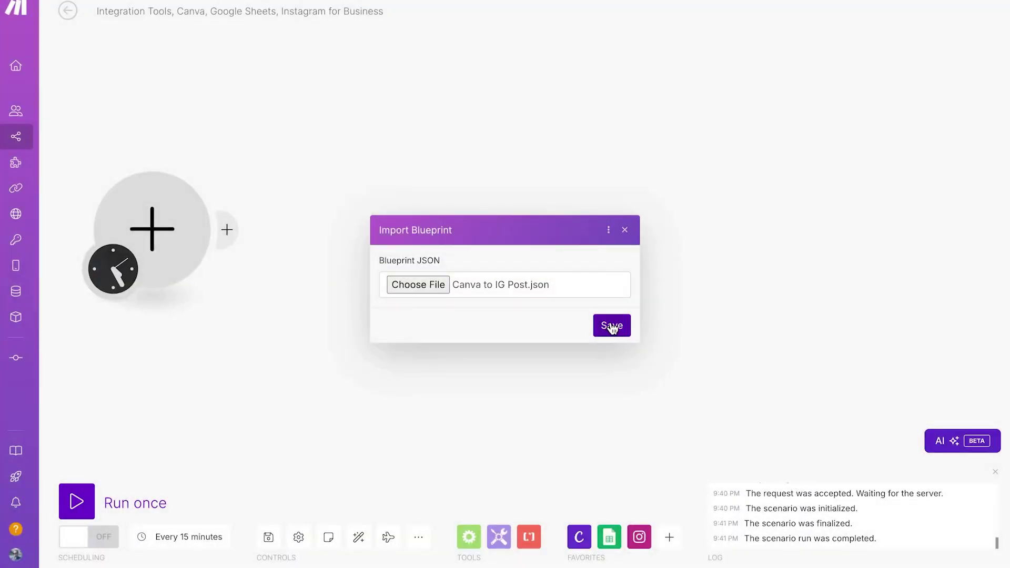
{"action": "left_click", "coordinate": [611, 326]}
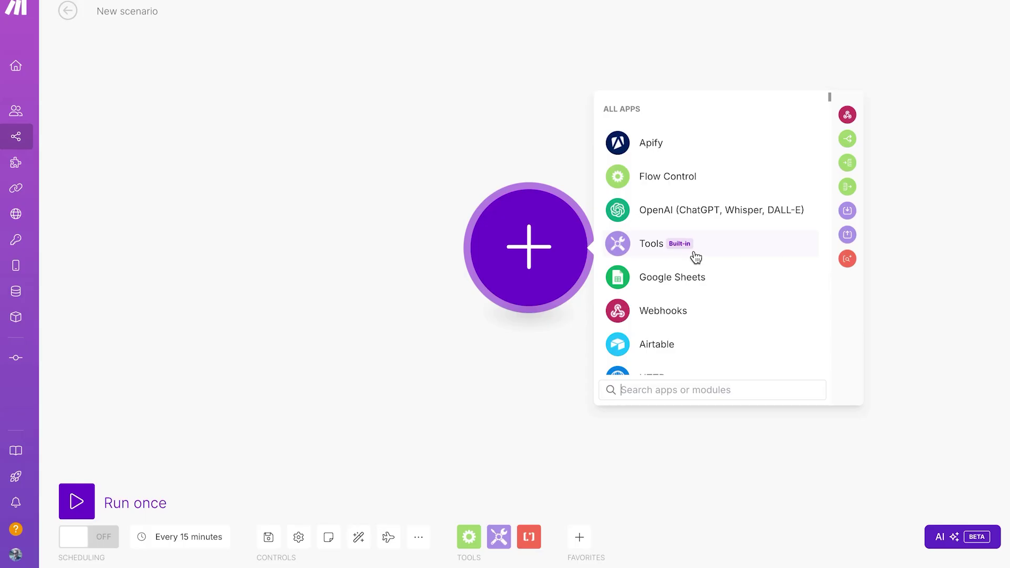
Step: Make a Tools Increment function with Reset set to Never the first module, then view its schedule
{"action": "left_click", "coordinate": [695, 253]}
{"action": "scroll", "coordinate": [782, 268], "scroll_direction": "down", "scroll_amount": 2}
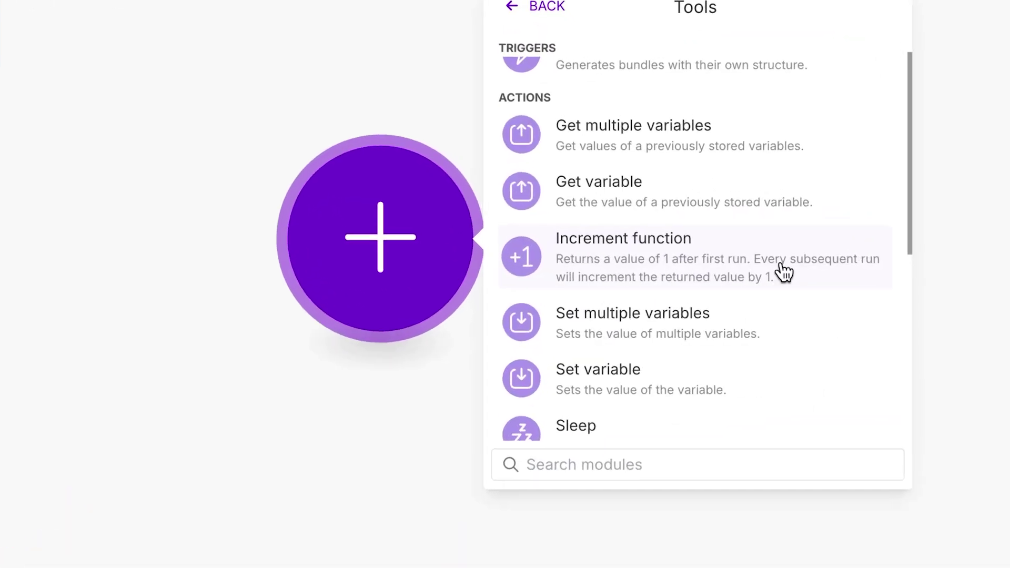
{"action": "left_click", "coordinate": [783, 270]}
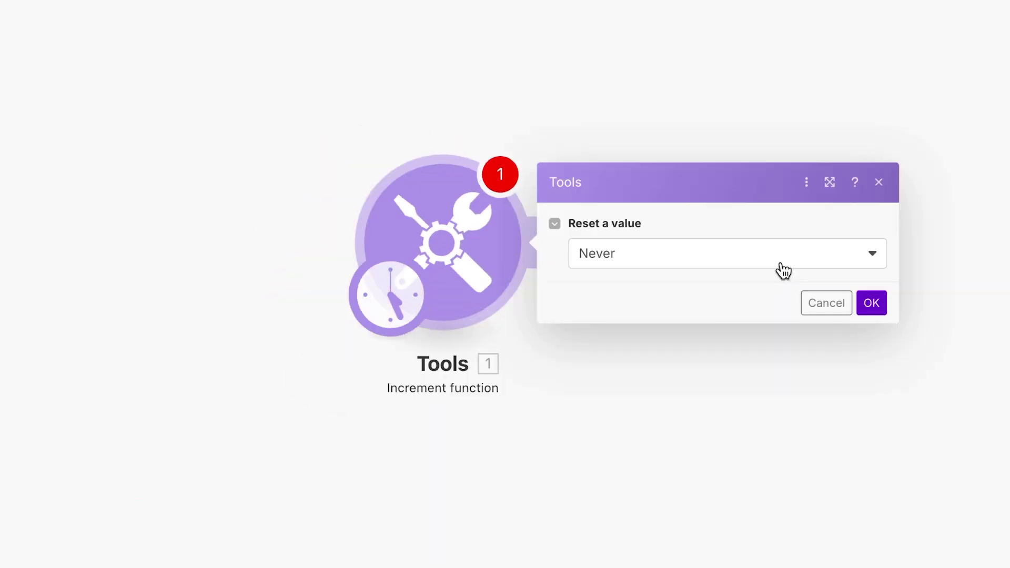
{"action": "left_click", "coordinate": [871, 303]}
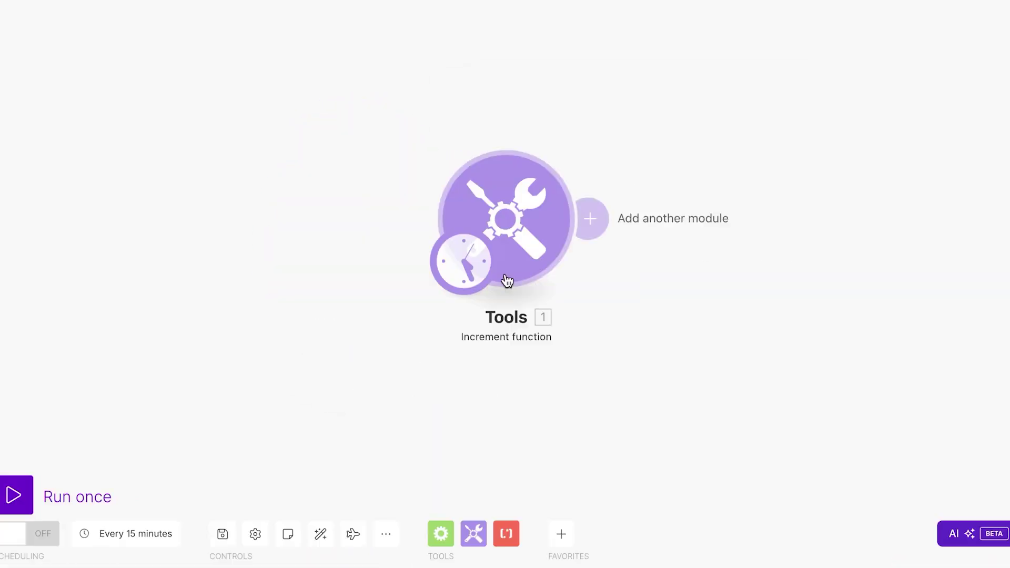
{"action": "left_click", "coordinate": [507, 272]}
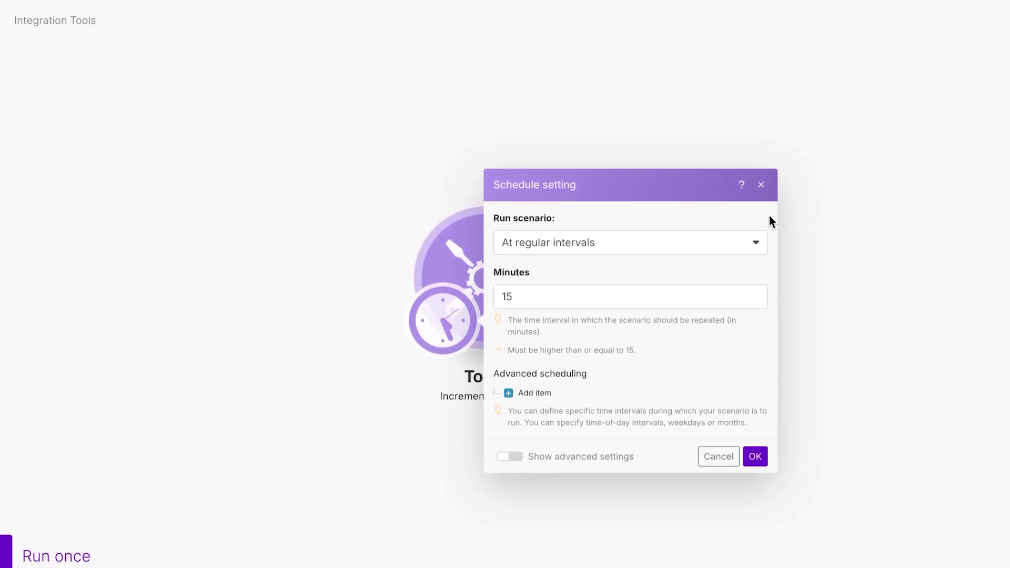
Step: Add a Canva Export a Design module targeting the bulk-made quote design in folder /
{"action": "left_click", "coordinate": [763, 187]}
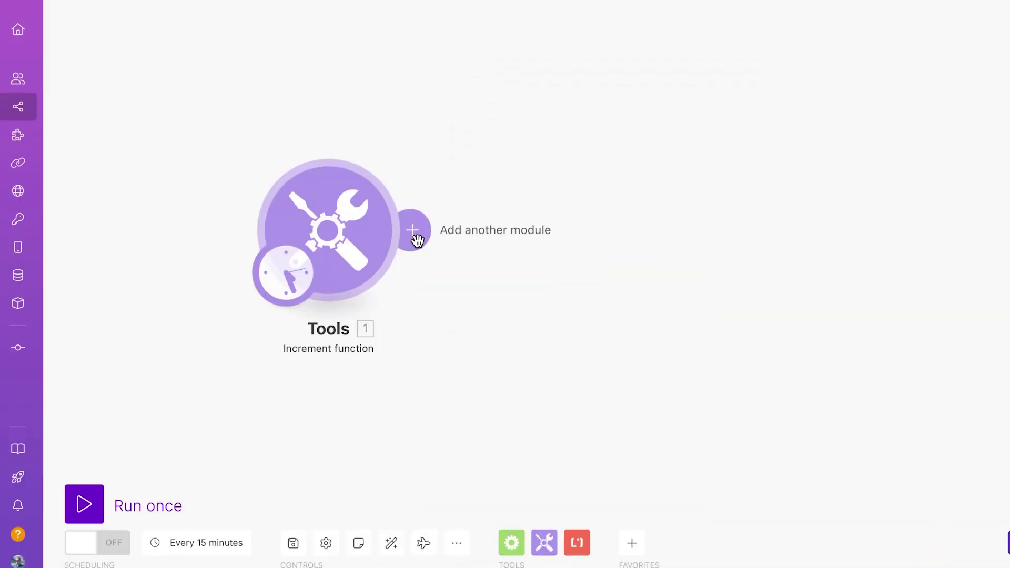
{"action": "left_click", "coordinate": [418, 241]}
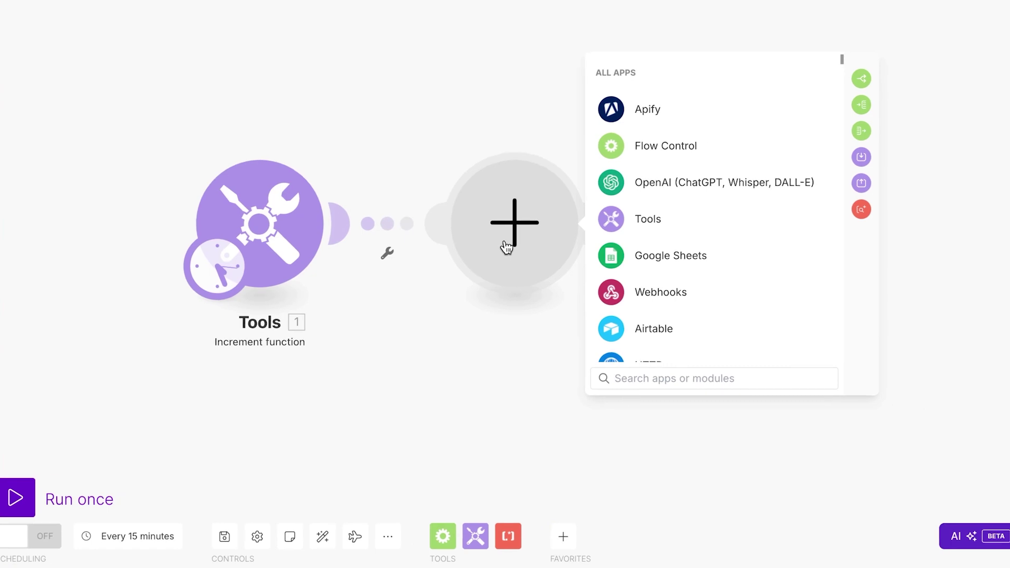
{"action": "type", "text": "canva"}
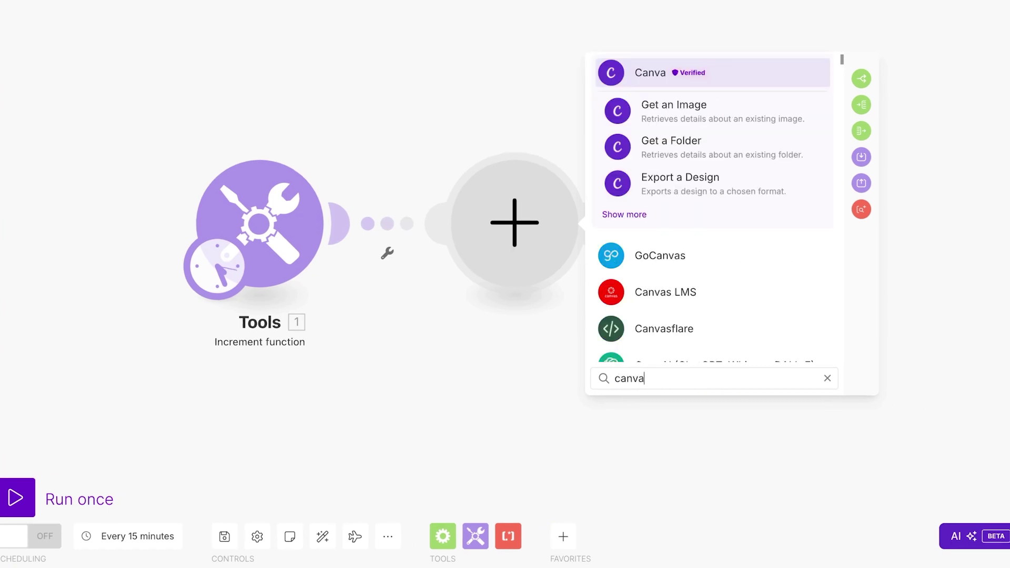
{"action": "key", "text": "Return"}
{"action": "type", "text": "exp"}
{"action": "key", "text": "Return"}
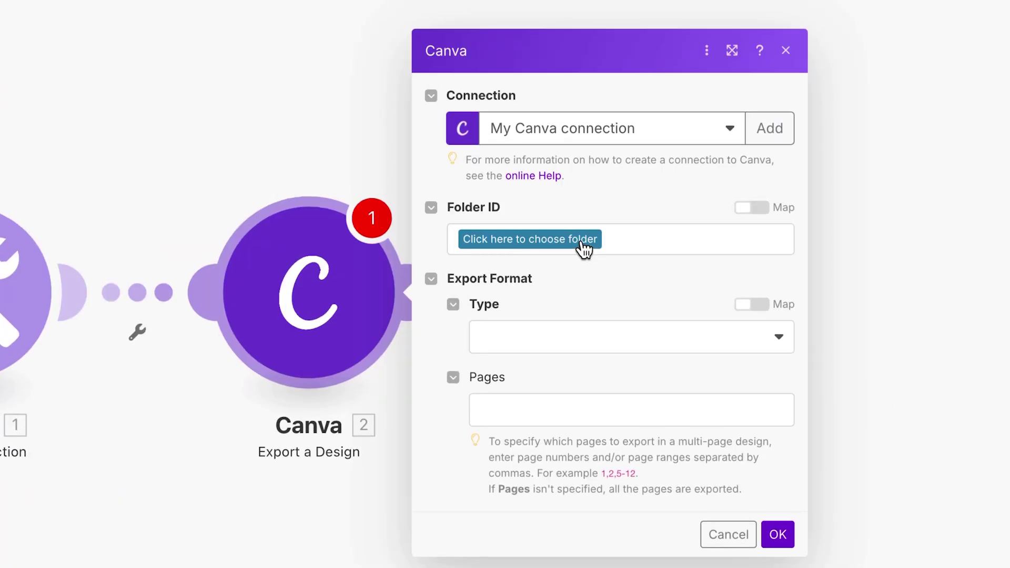
{"action": "left_click", "coordinate": [692, 184]}
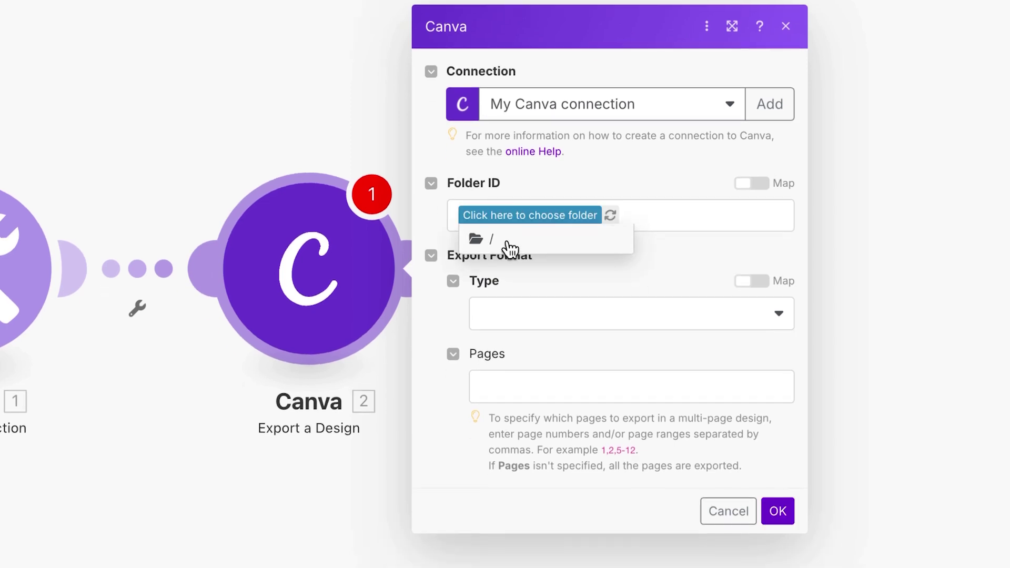
{"action": "left_click", "coordinate": [507, 242]}
{"action": "left_click", "coordinate": [550, 247]}
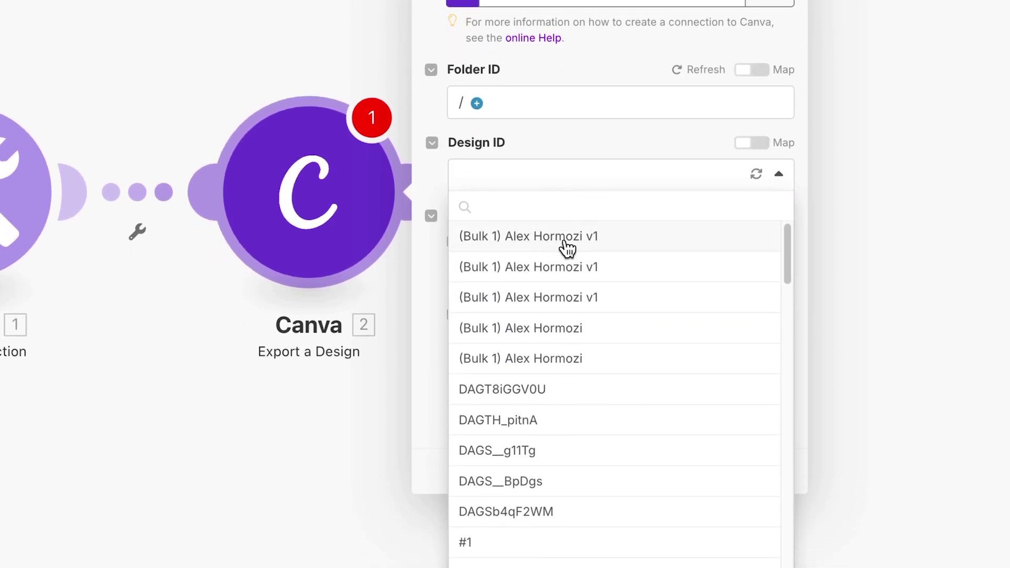
{"action": "left_click", "coordinate": [505, 243]}
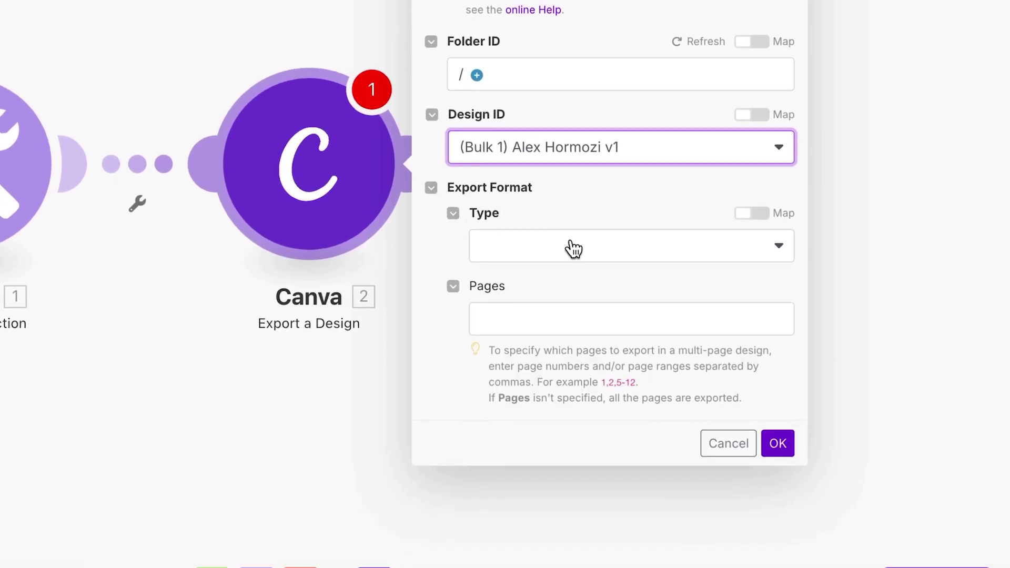
Step: Export it as MP4 at VERTICAL_1080P with Pages mapped to the counter value i
{"action": "left_click", "coordinate": [573, 249]}
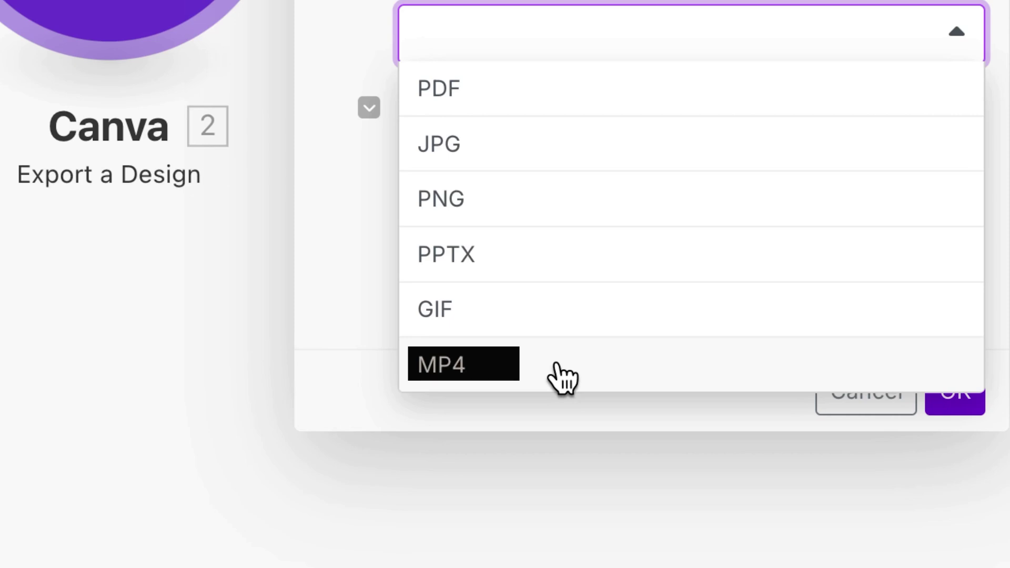
{"action": "left_click", "coordinate": [562, 377]}
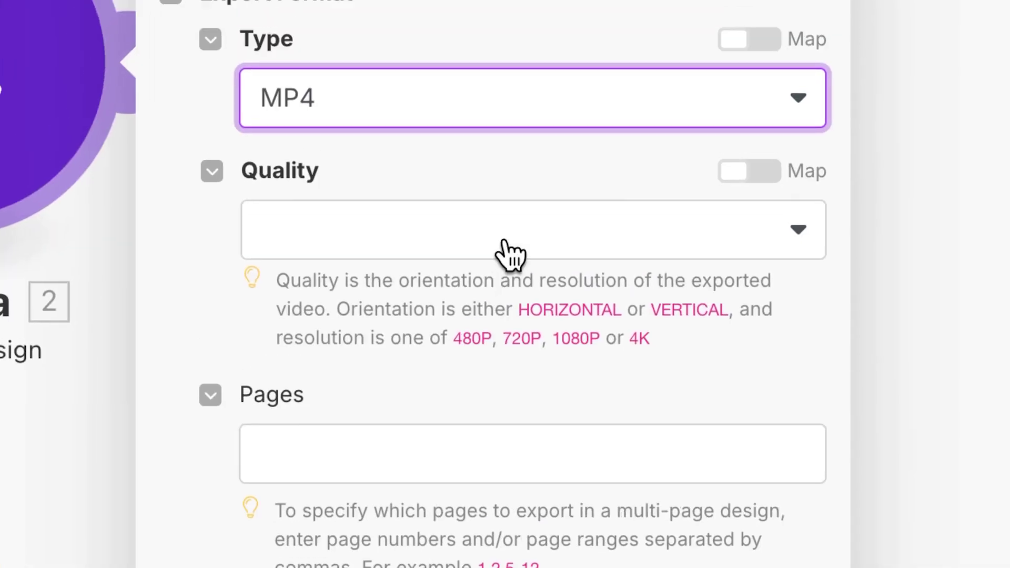
{"action": "left_click", "coordinate": [657, 62]}
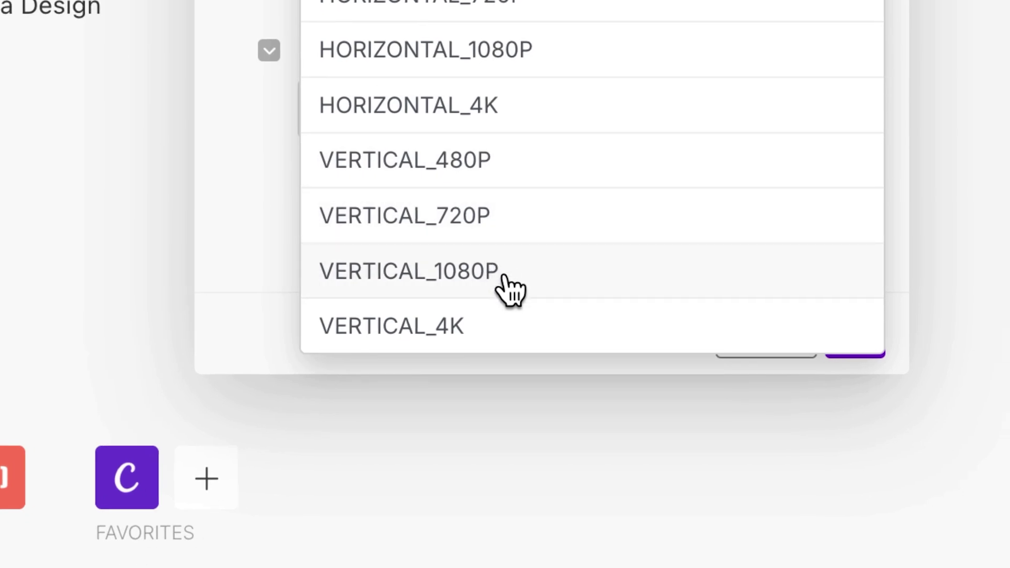
{"action": "left_click", "coordinate": [499, 456]}
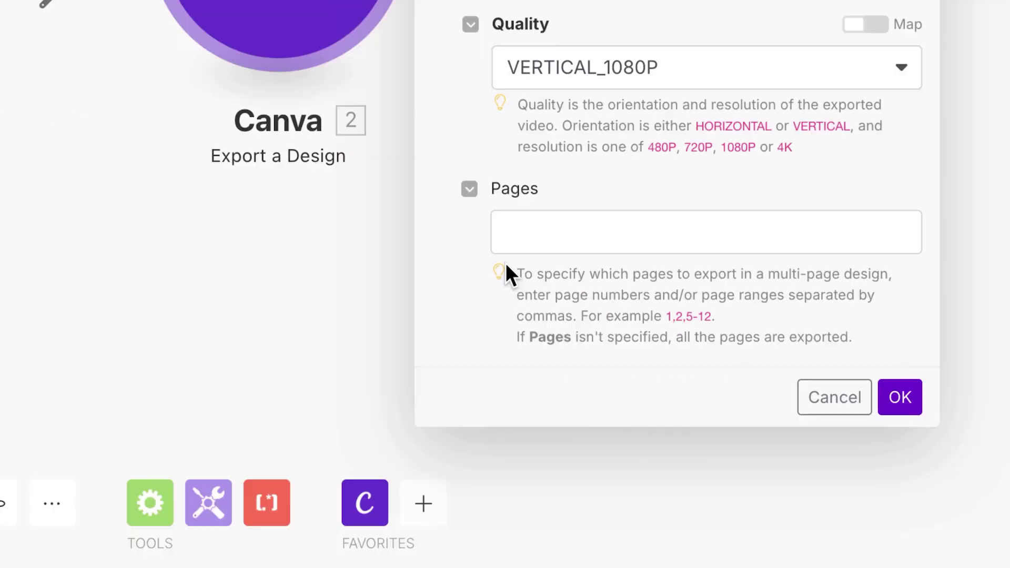
{"action": "left_click", "coordinate": [363, 107]}
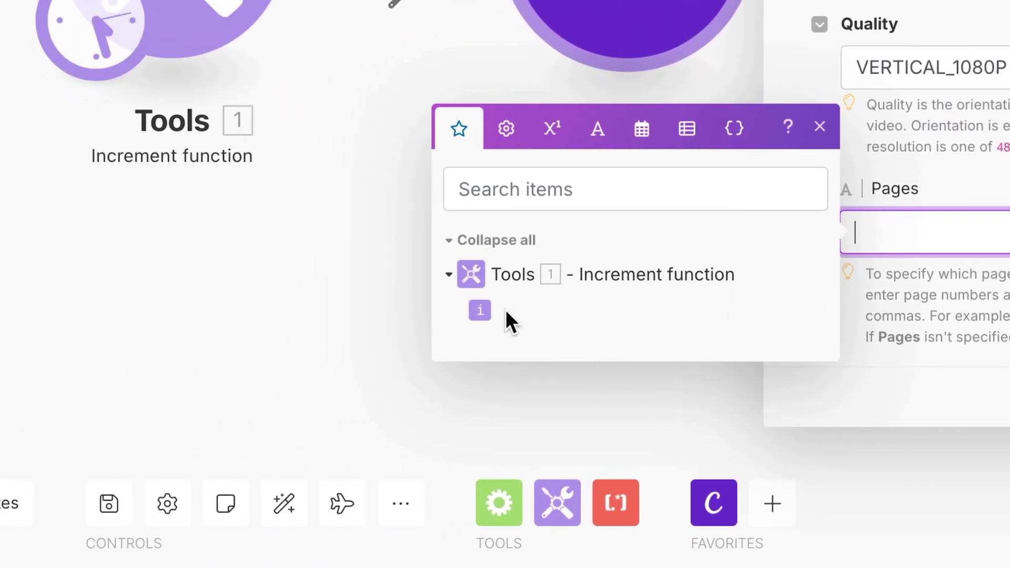
{"action": "mouse_move", "coordinate": [481, 310]}
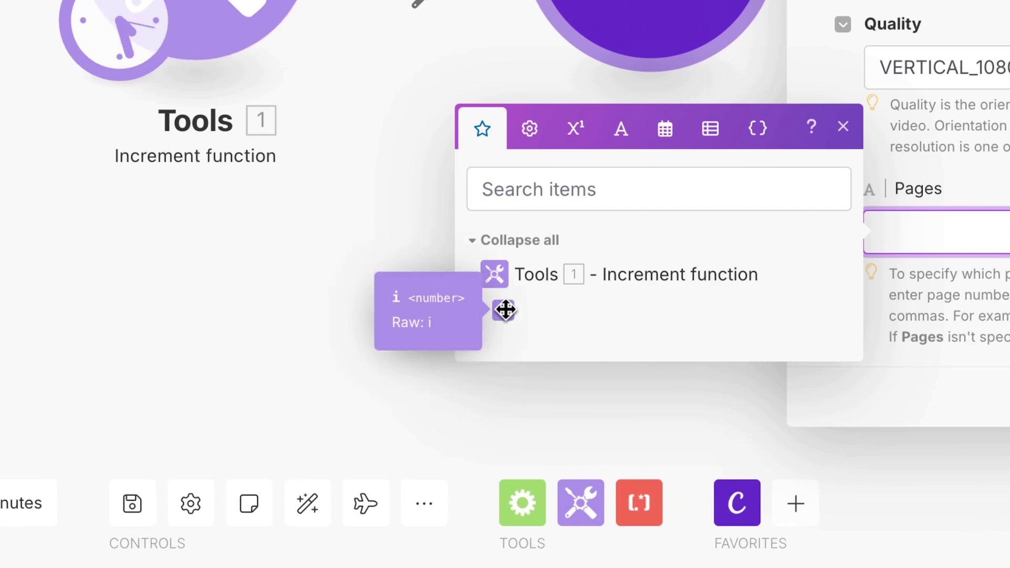
{"action": "left_click", "coordinate": [505, 310]}
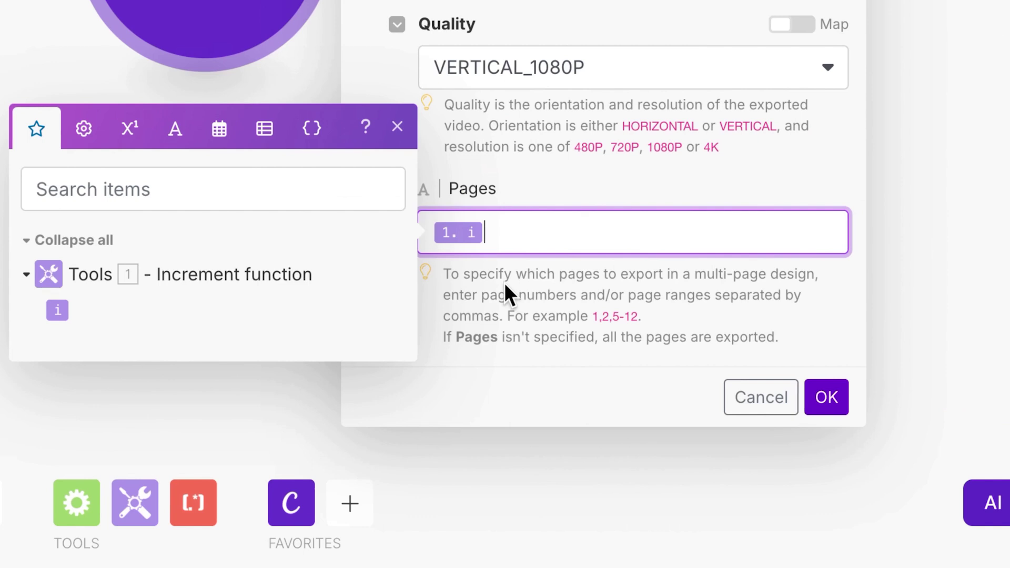
{"action": "left_click", "coordinate": [961, 284]}
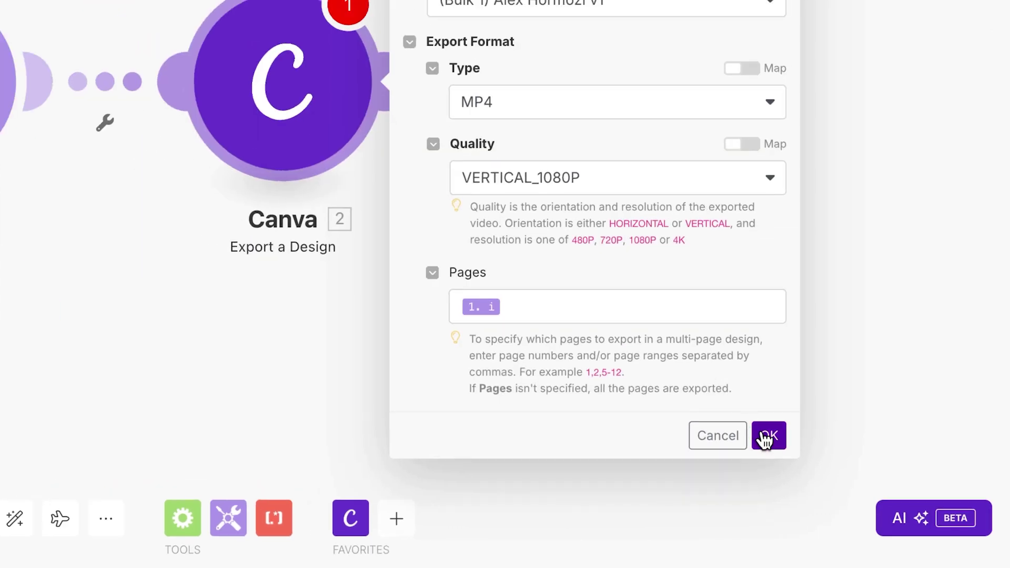
{"action": "left_click", "coordinate": [766, 436]}
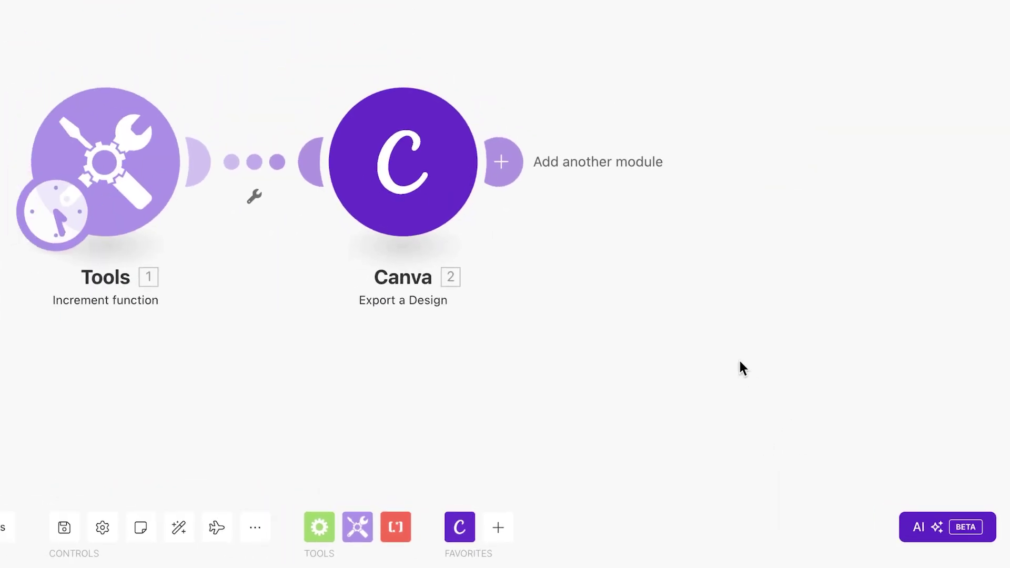
Step: Add a Google Sheets Get a Cell module using the second Google connection
{"action": "left_click", "coordinate": [521, 238]}
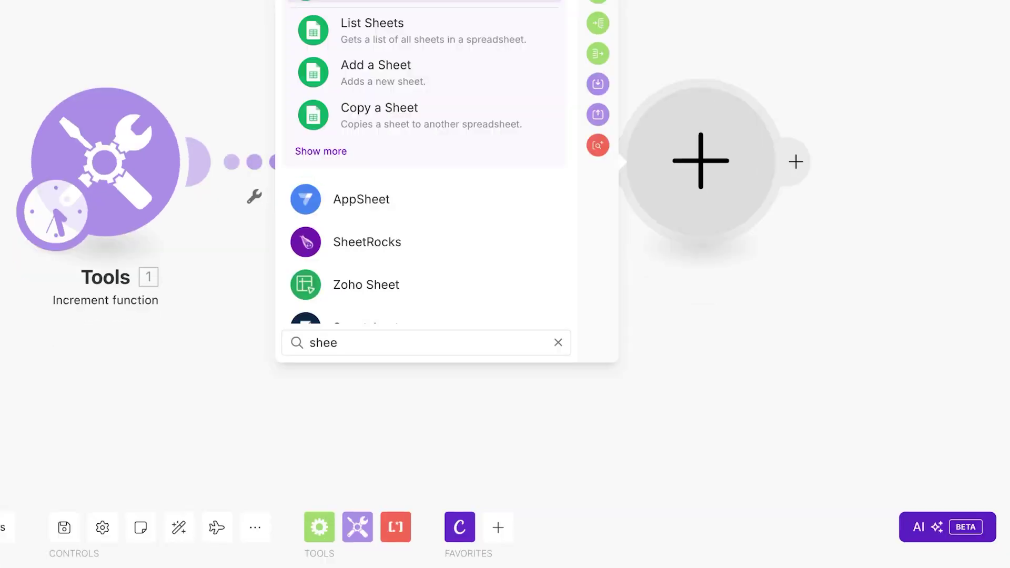
{"action": "left_click", "coordinate": [321, 151]}
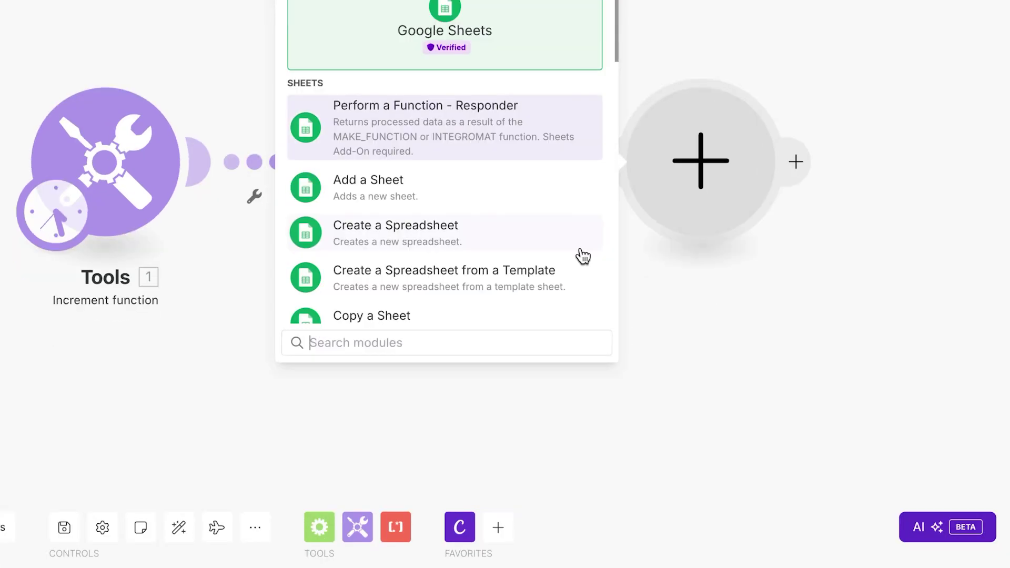
{"action": "type", "text": "get"}
{"action": "left_click", "coordinate": [507, 247]}
{"action": "left_click", "coordinate": [534, 214]}
{"action": "left_click", "coordinate": [509, 247]}
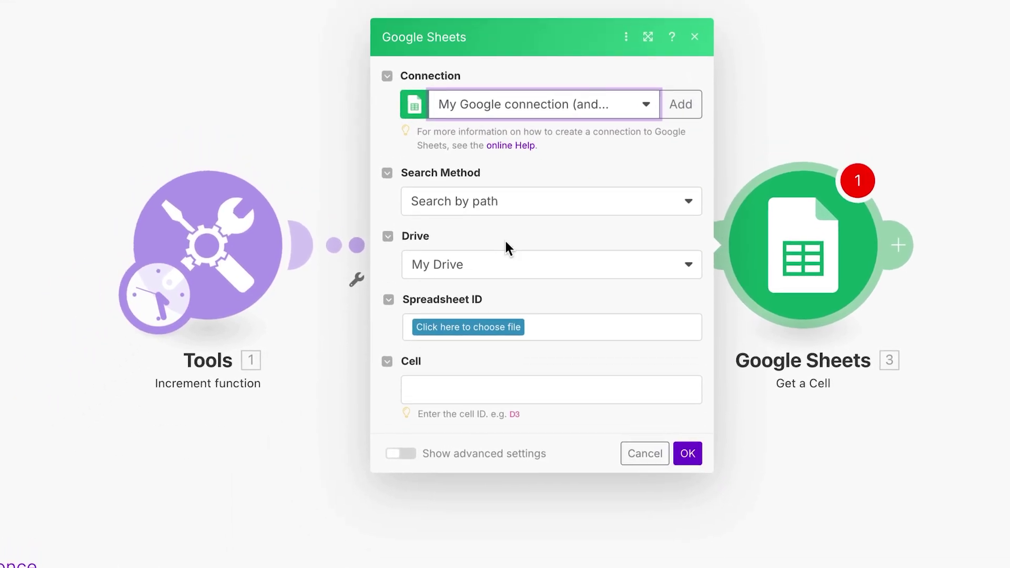
Step: Point it at the quotes spreadsheet's powerful_quotes_instagram_captions.csv sheet
{"action": "left_click", "coordinate": [505, 253]}
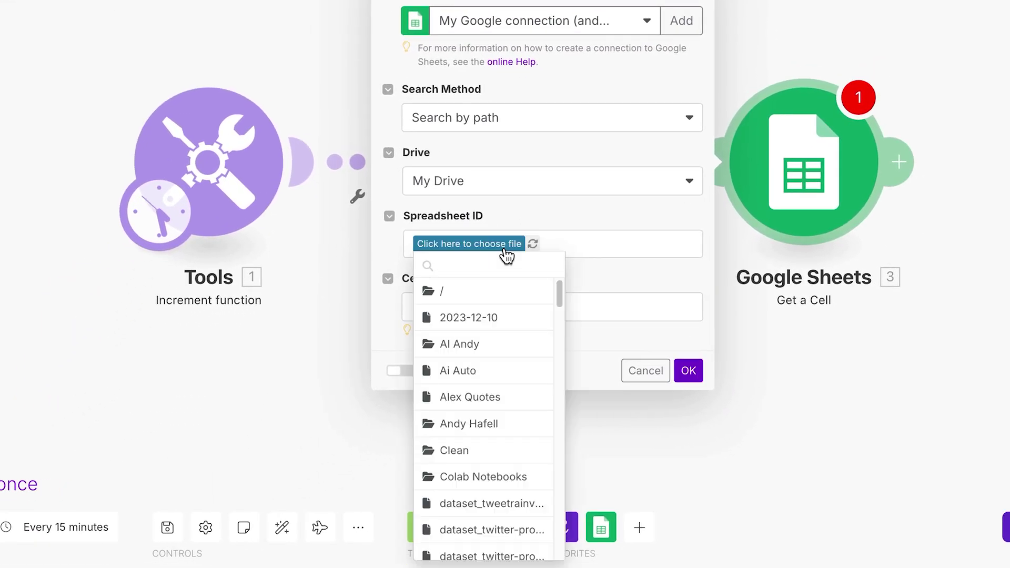
{"action": "type", "text": "ale"}
{"action": "left_click", "coordinate": [505, 293]}
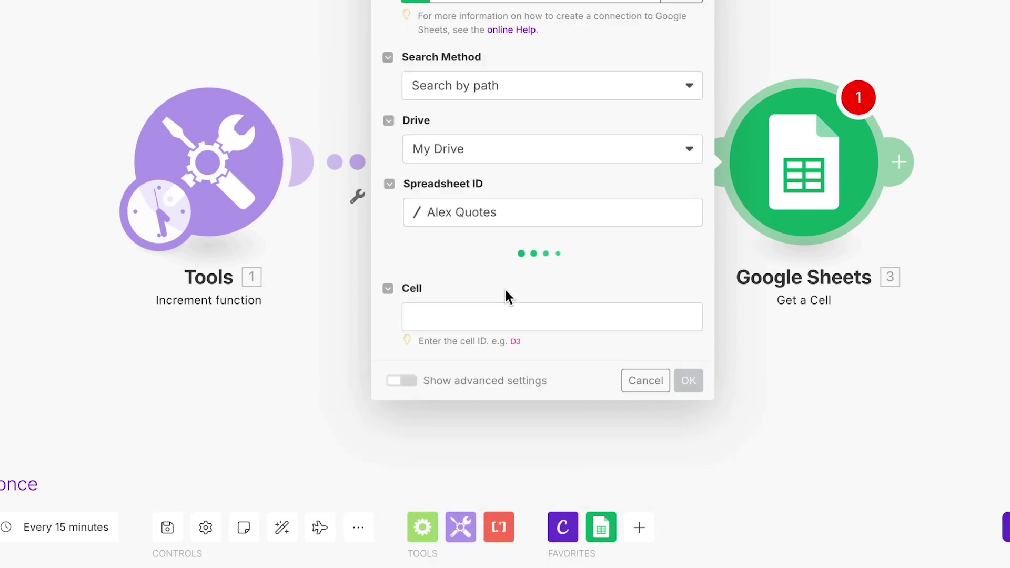
{"action": "left_click", "coordinate": [506, 304]}
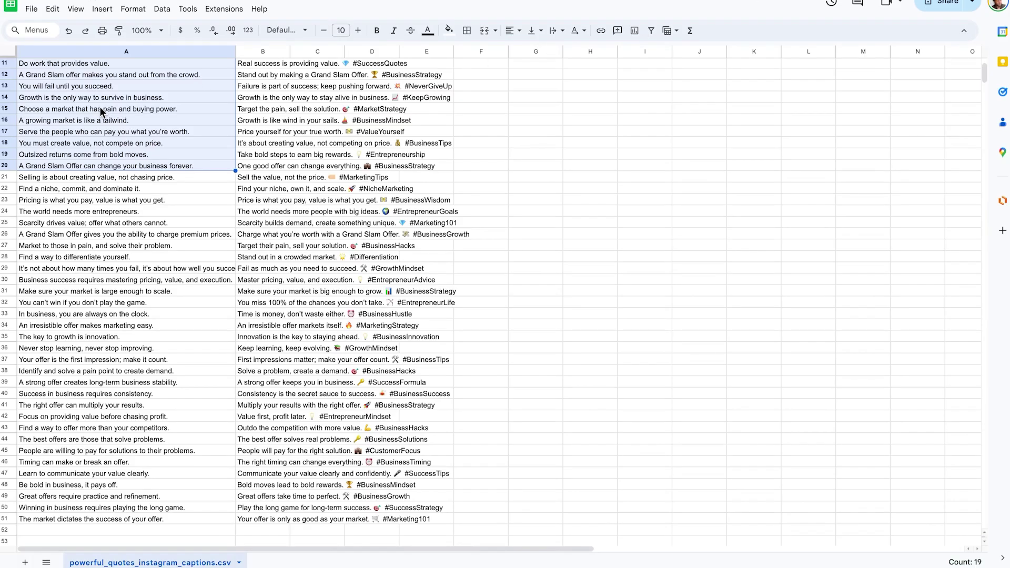
{"action": "scroll", "coordinate": [101, 112], "scroll_direction": "up", "scroll_amount": 3}
{"action": "left_click", "coordinate": [199, 76]}
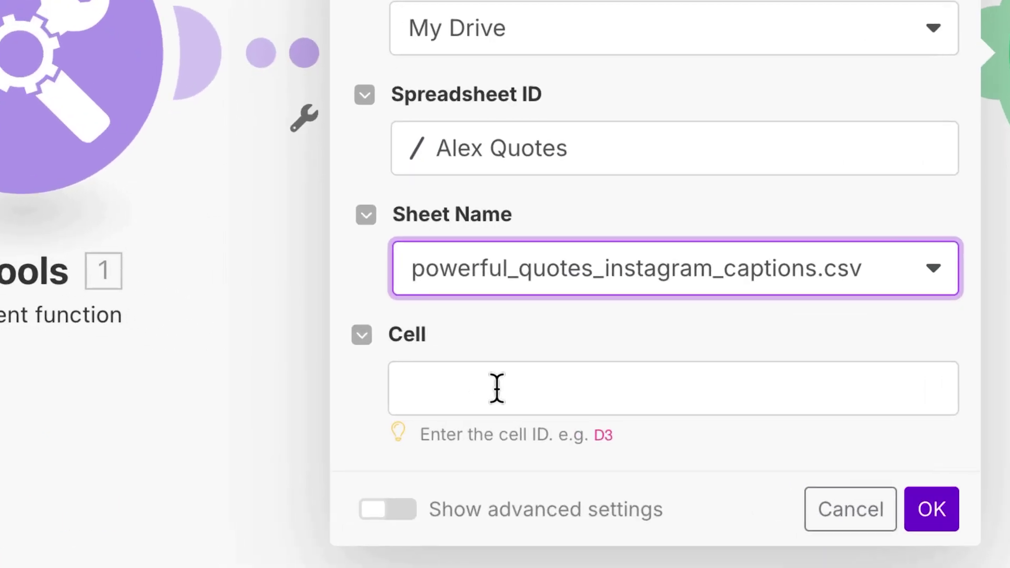
Step: Set the cell reference to column B followed by the Tools counter i
{"action": "left_click", "coordinate": [498, 389]}
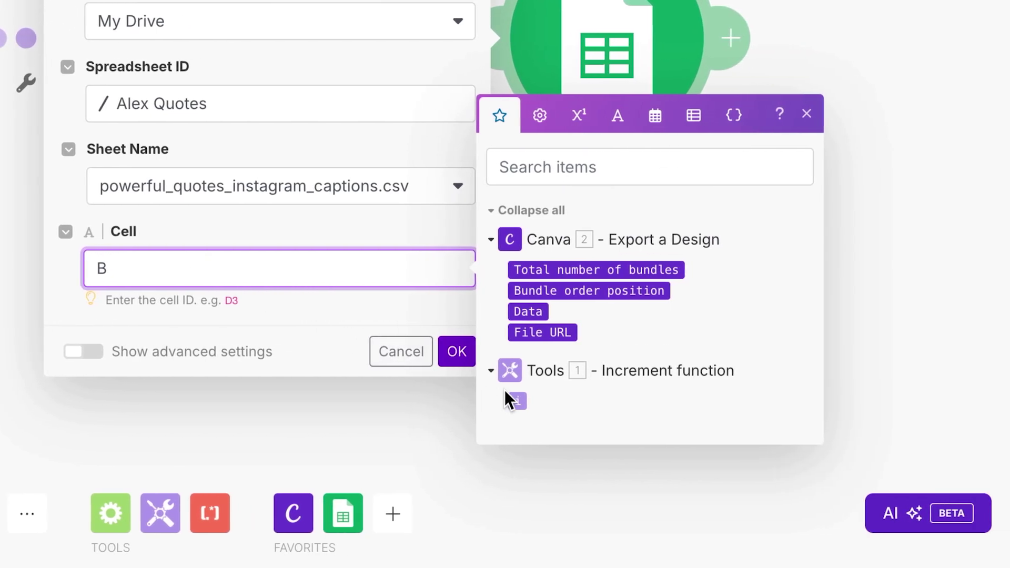
{"action": "left_click", "coordinate": [510, 400]}
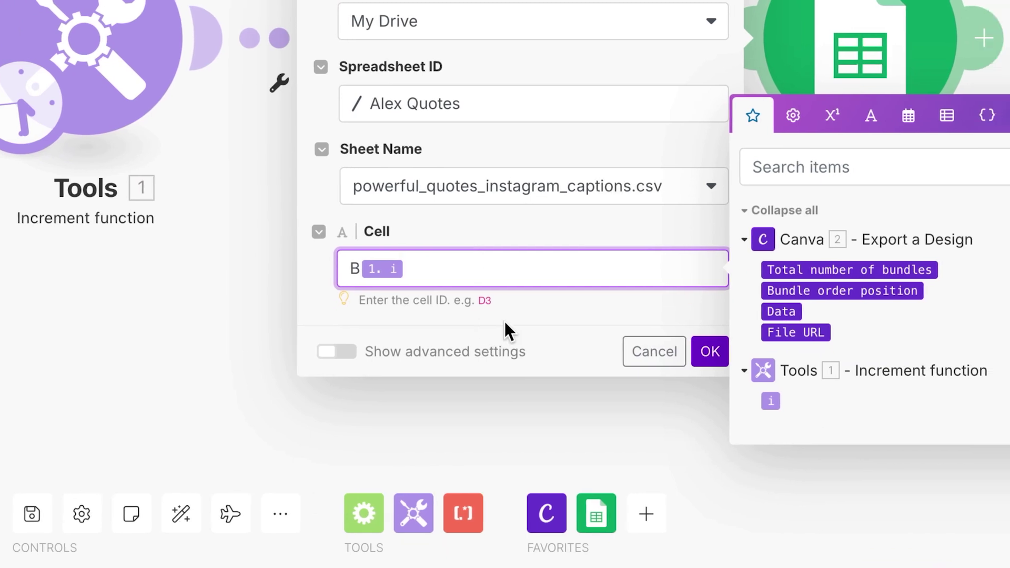
{"action": "left_click", "coordinate": [504, 321]}
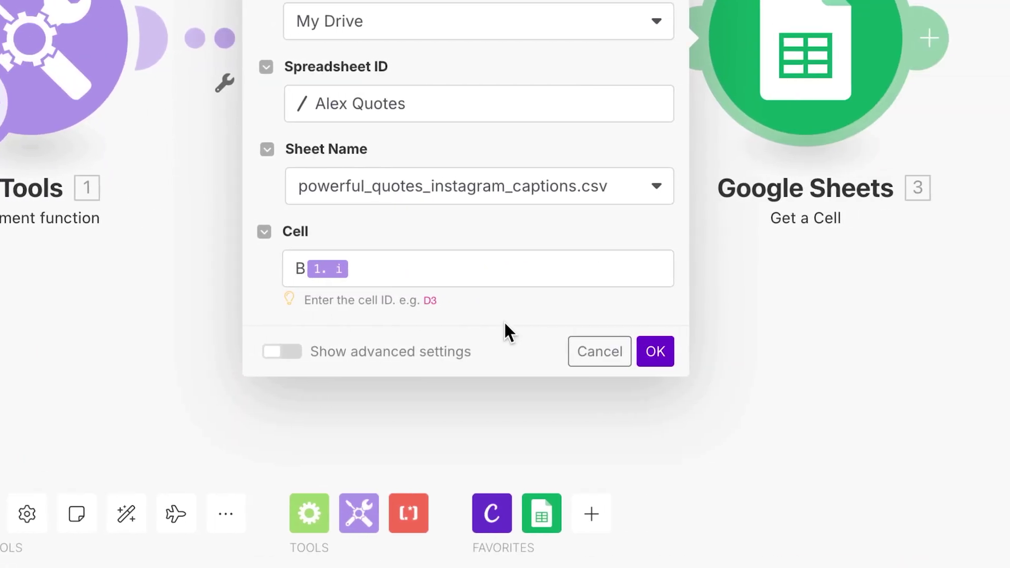
{"action": "left_click", "coordinate": [655, 351]}
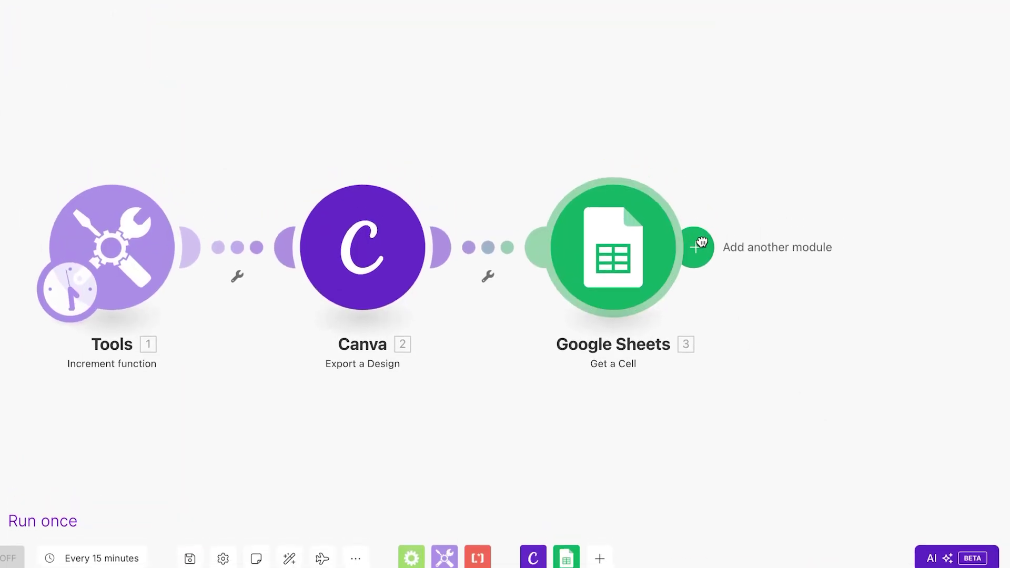
Step: Add an Instagram for Business Create a Reel Post module posting to the second account
{"action": "left_click", "coordinate": [785, 38]}
{"action": "type", "text": "in"}
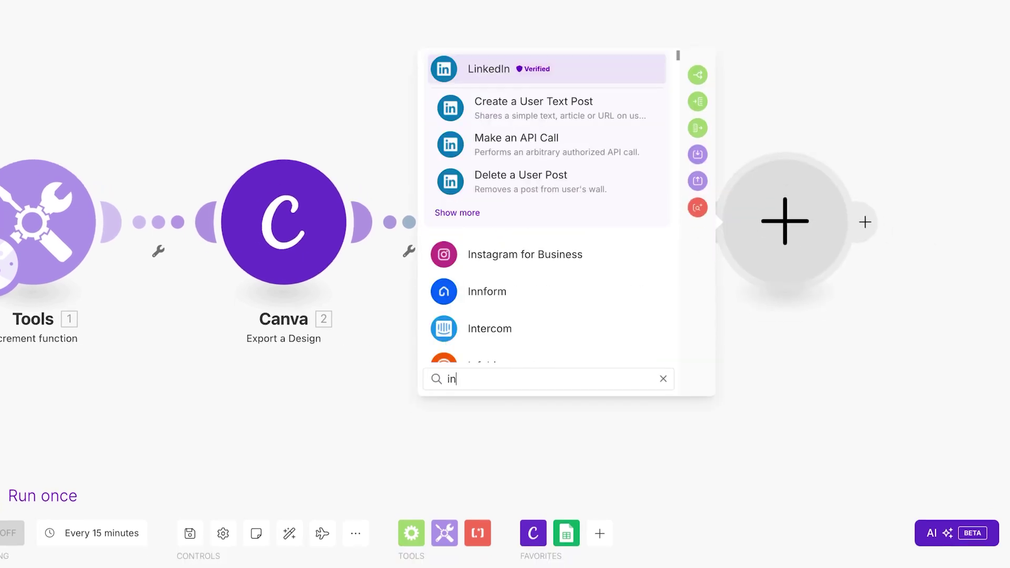
{"action": "type", "text": "sta"}
{"action": "left_click", "coordinate": [541, 73]}
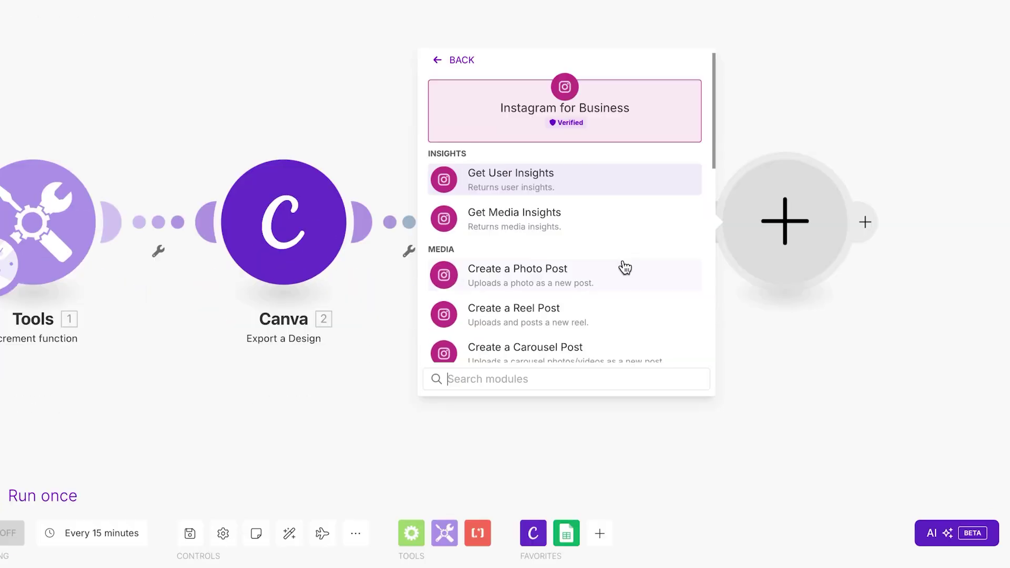
{"action": "scroll", "coordinate": [625, 267], "scroll_direction": "down", "scroll_amount": 1}
{"action": "left_click", "coordinate": [588, 283]}
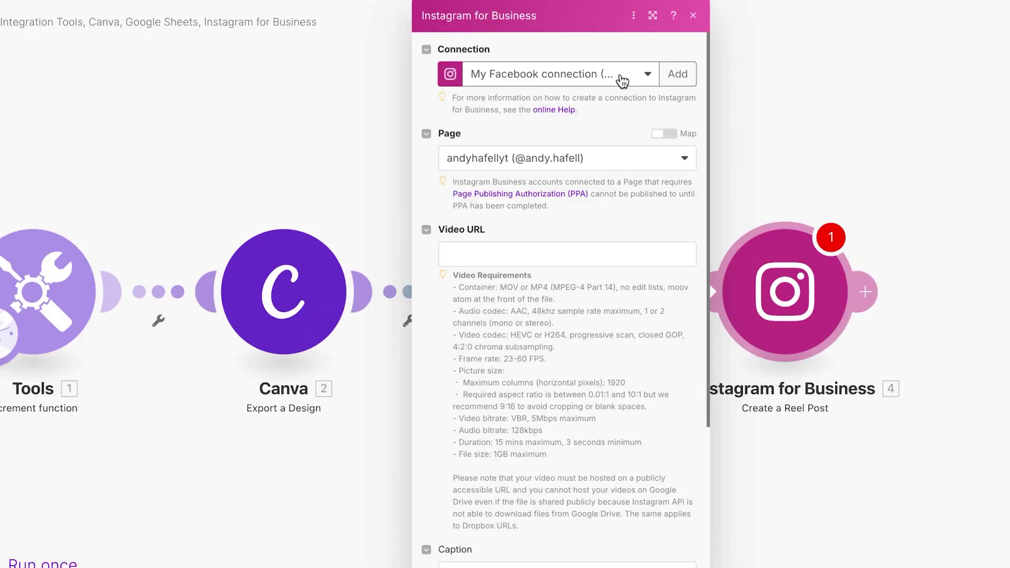
{"action": "left_click", "coordinate": [616, 157]}
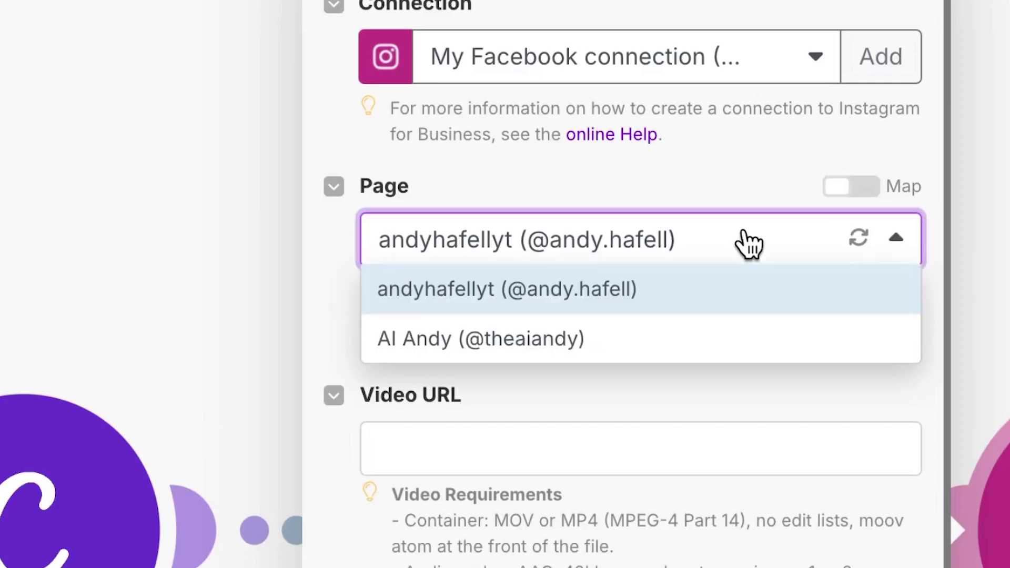
{"action": "left_click", "coordinate": [638, 351]}
Step: Use Canva's File URL as video and the sheet Value as caption, cover frame 1, shared to feed
{"action": "left_click", "coordinate": [540, 449]}
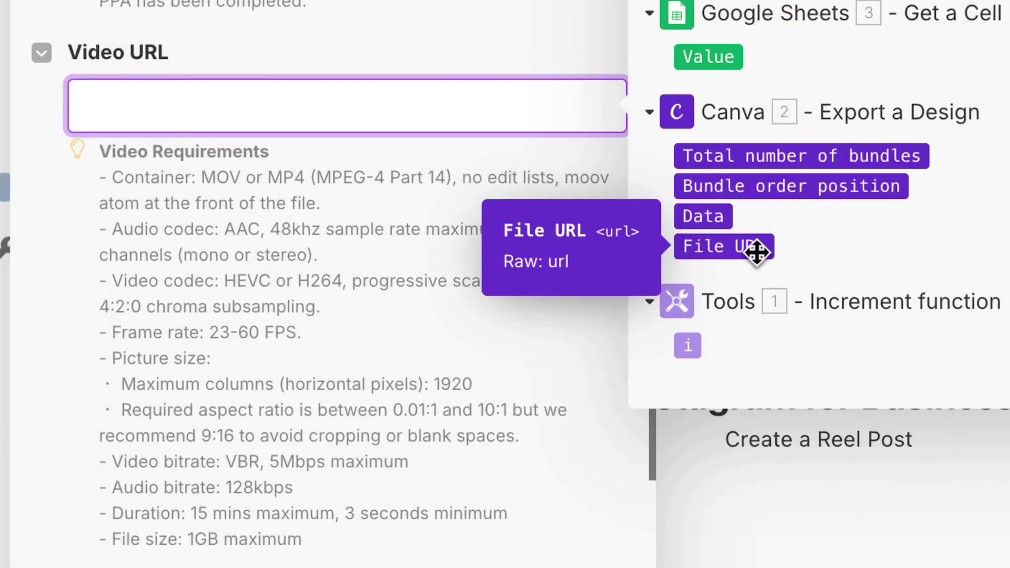
{"action": "left_click", "coordinate": [755, 248]}
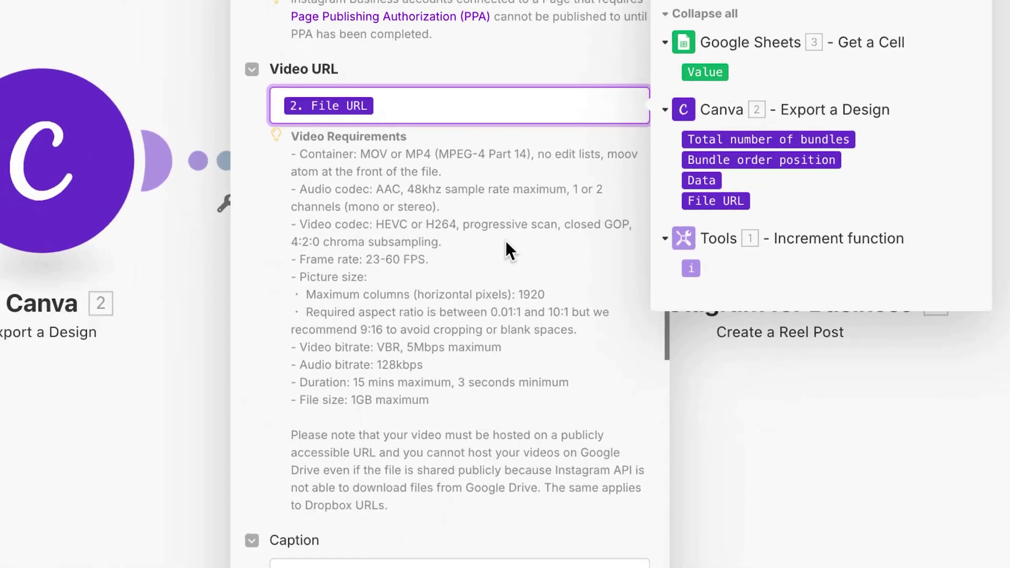
{"action": "scroll", "coordinate": [506, 240], "scroll_direction": "down", "scroll_amount": 5}
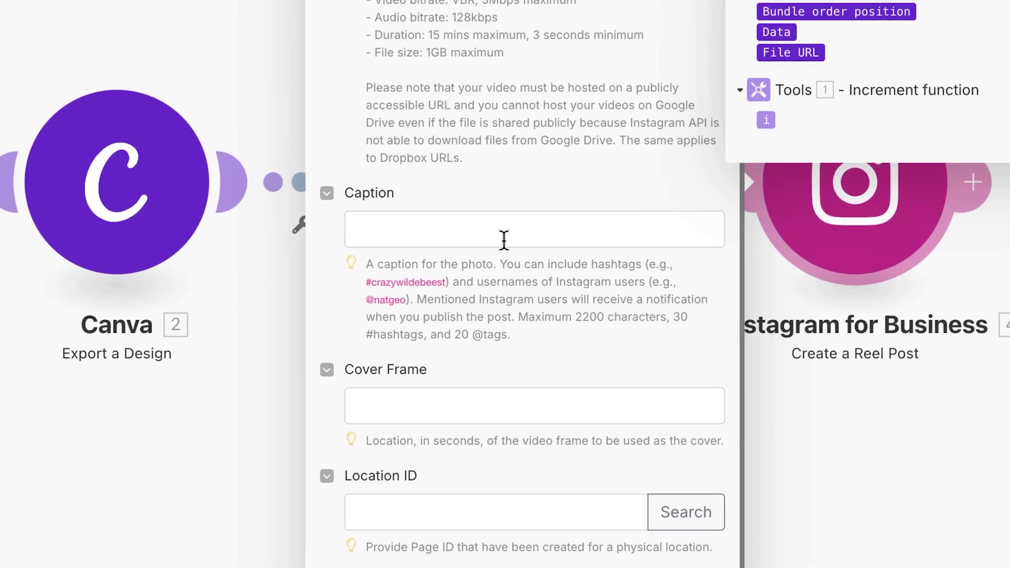
{"action": "left_click", "coordinate": [434, 211]}
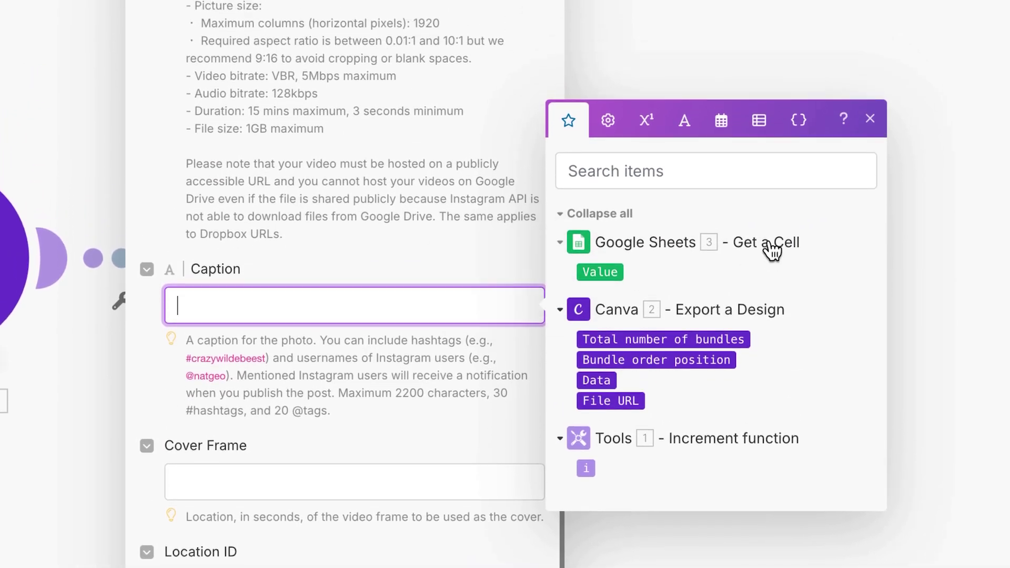
{"action": "left_click", "coordinate": [599, 242]}
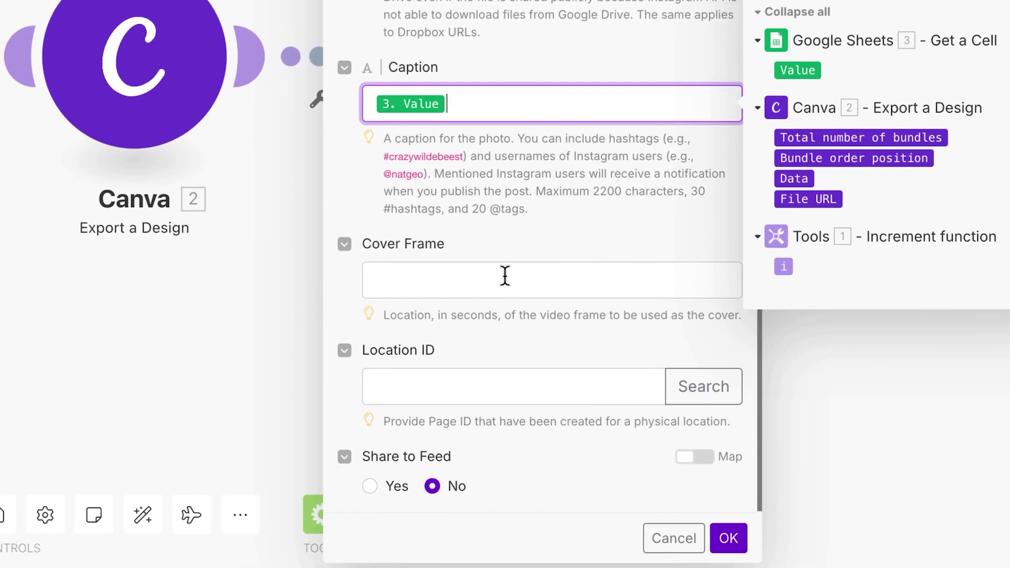
{"action": "left_click", "coordinate": [337, 439]}
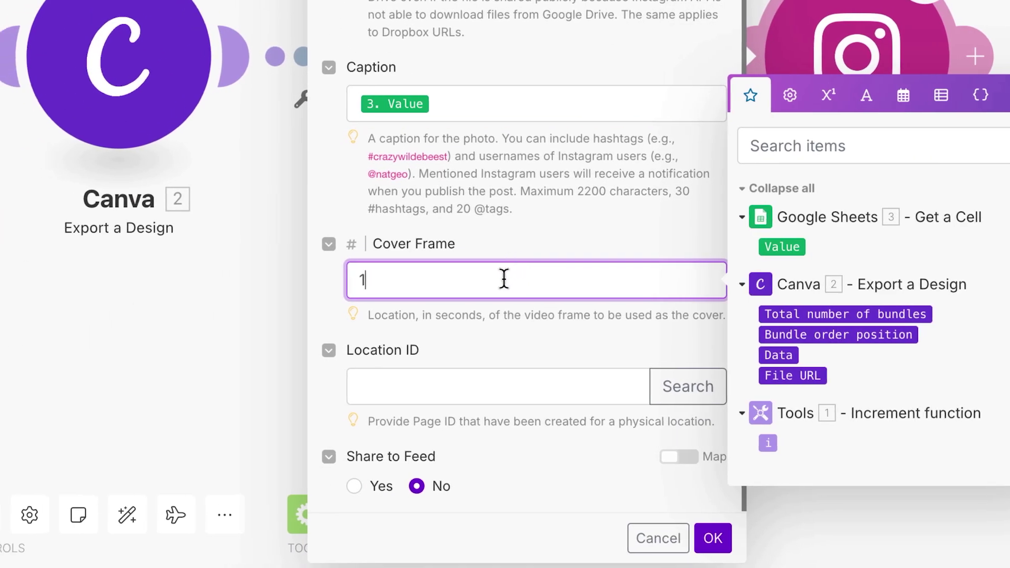
{"action": "left_click_drag", "start_coordinate": [406, 315], "coordinate": [504, 323]}
{"action": "left_click", "coordinate": [505, 329]}
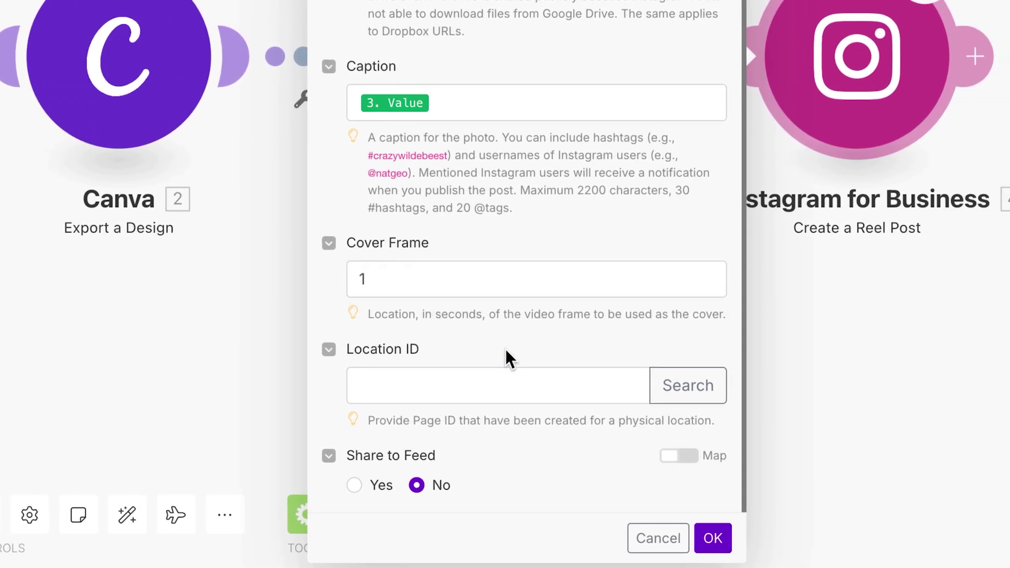
{"action": "left_click", "coordinate": [355, 484]}
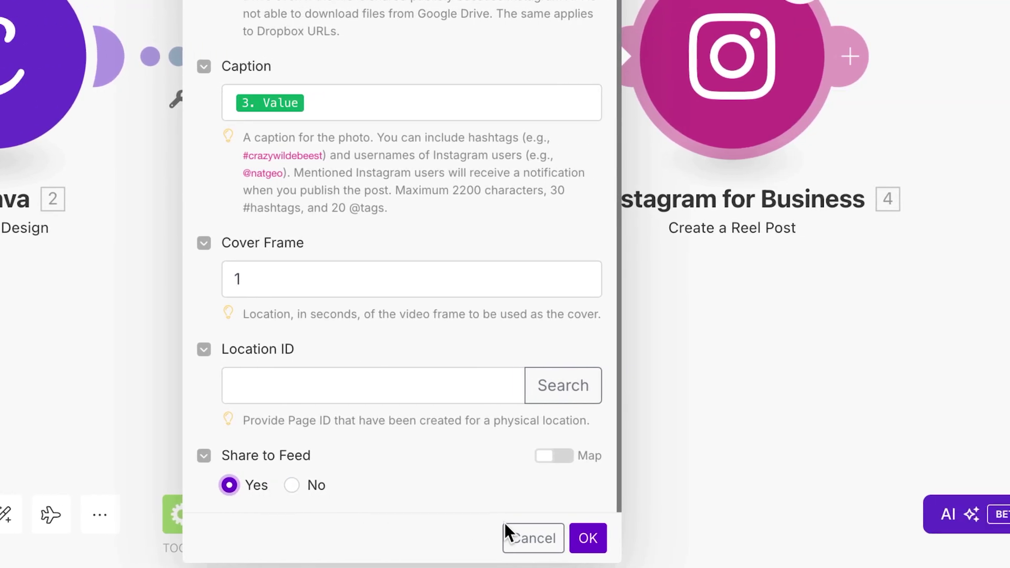
{"action": "left_click", "coordinate": [588, 538]}
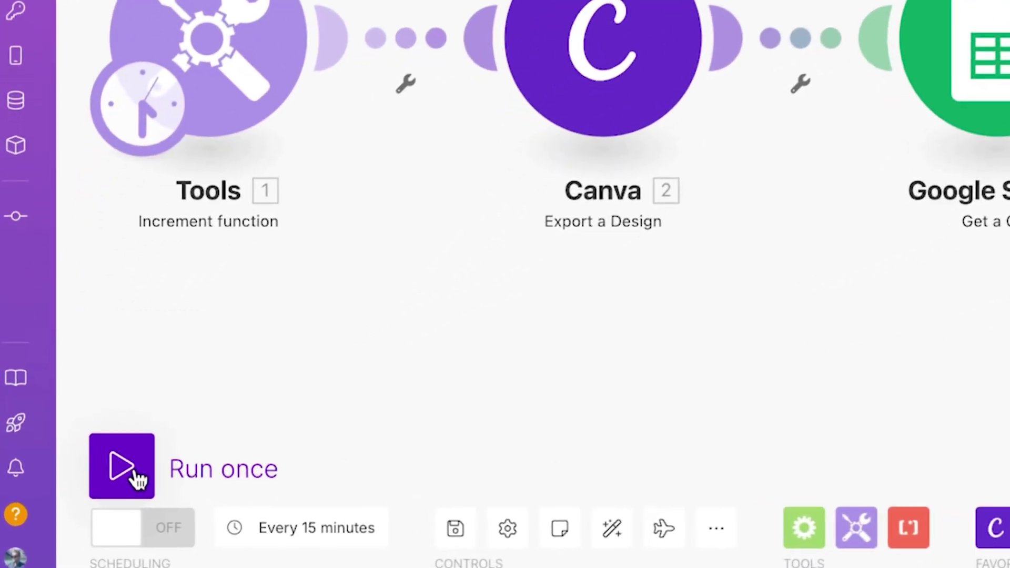
Step: Test the scenario with a single run and confirm every module completes
{"action": "left_click", "coordinate": [134, 471]}
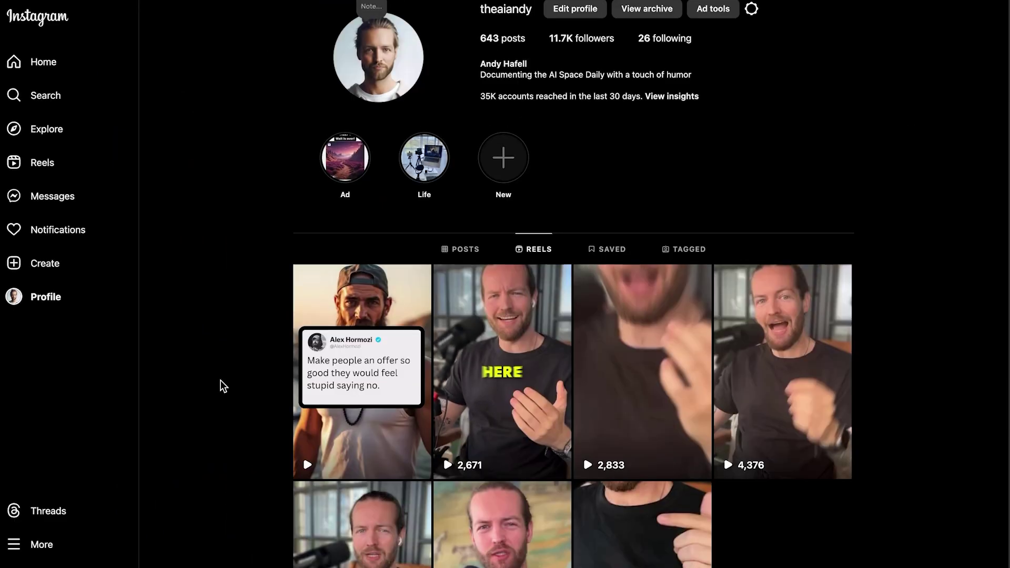
{"action": "scroll", "coordinate": [221, 386], "scroll_direction": "down", "scroll_amount": 2}
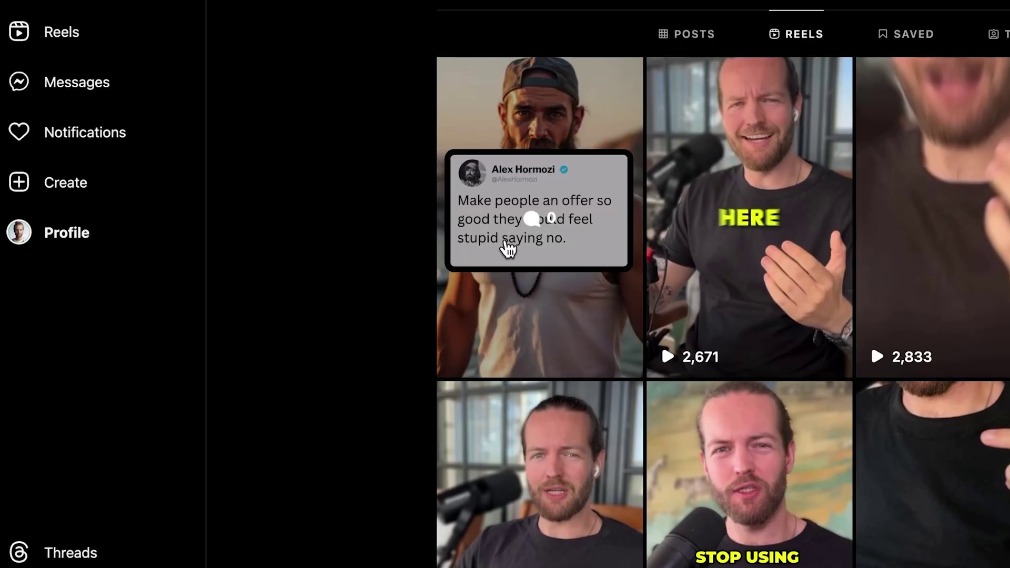
{"action": "left_click", "coordinate": [338, 310]}
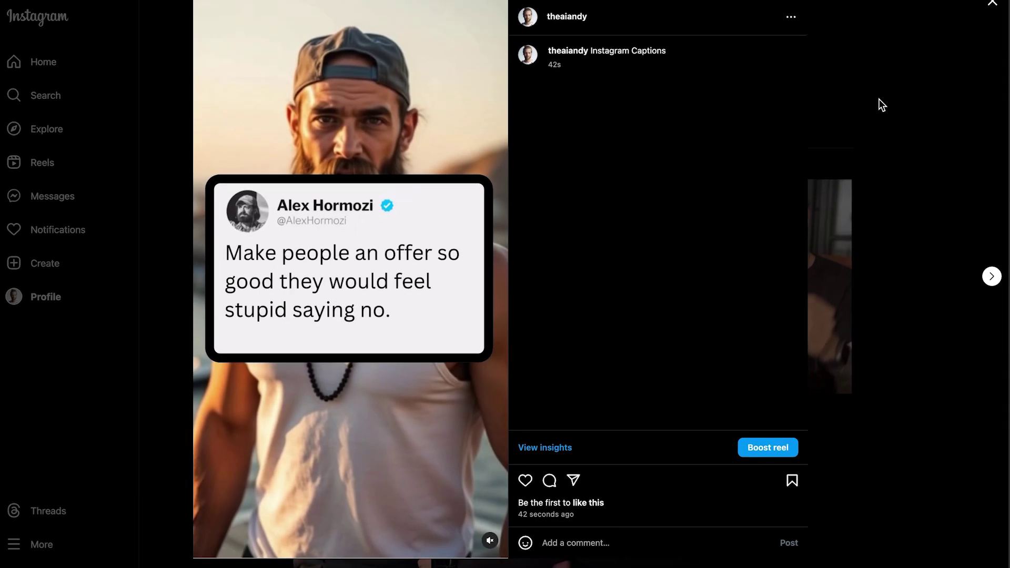
{"action": "left_click", "coordinate": [870, 136]}
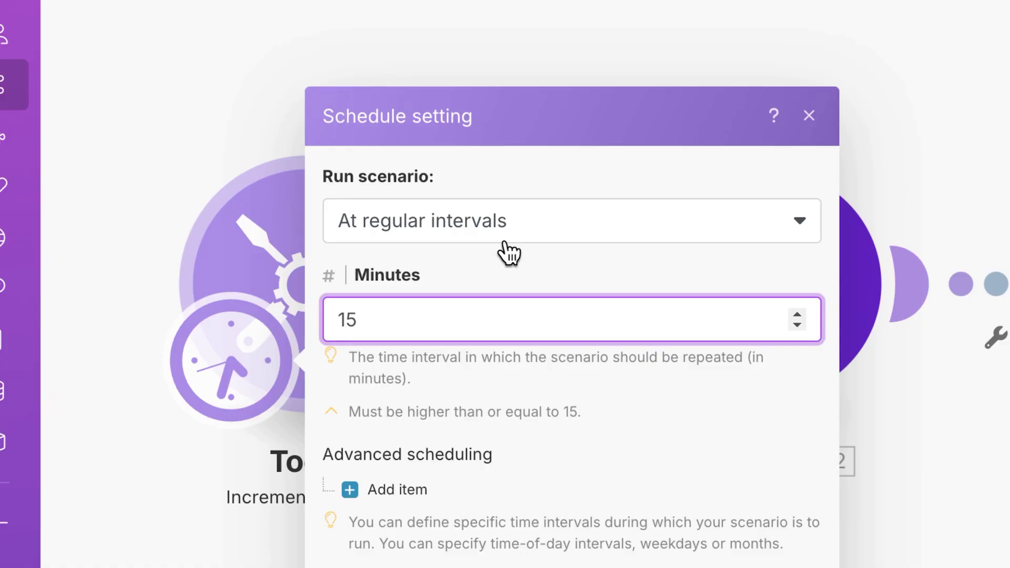
Step: Change the Tools trigger schedule to Every day at 16:31 and save it
{"action": "left_click", "coordinate": [587, 143]}
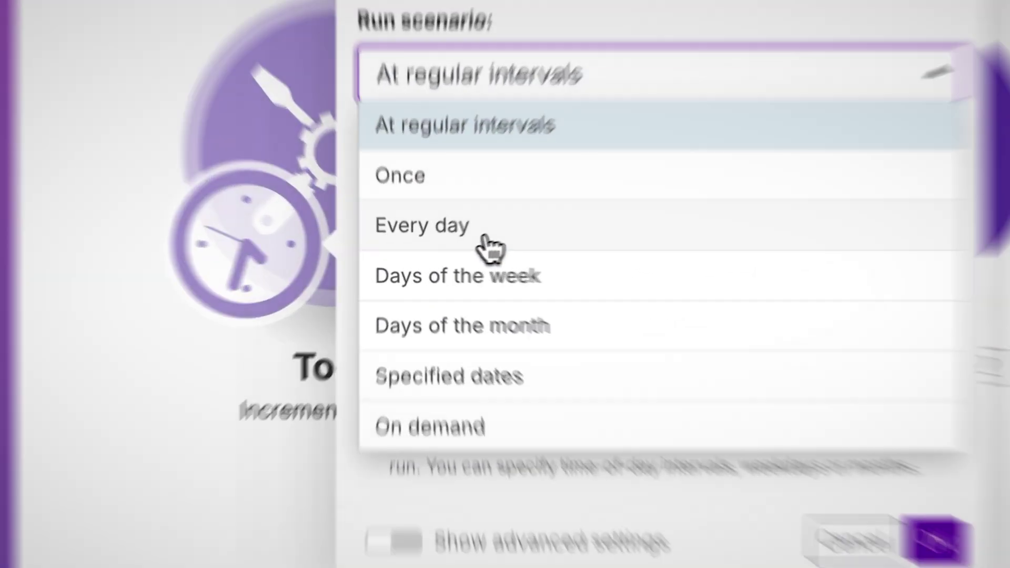
{"action": "left_click", "coordinate": [457, 273]}
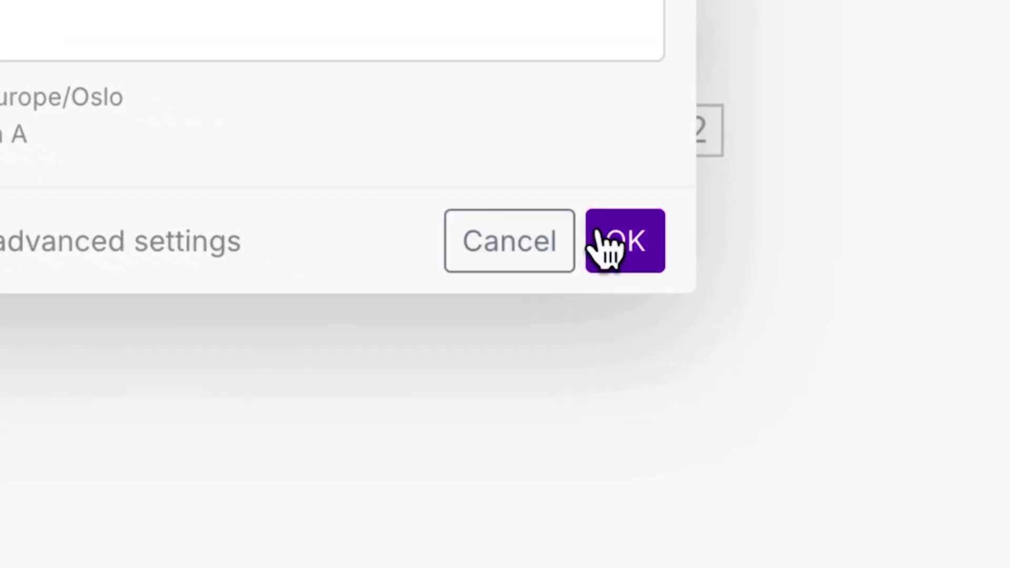
{"action": "left_click", "coordinate": [997, 347]}
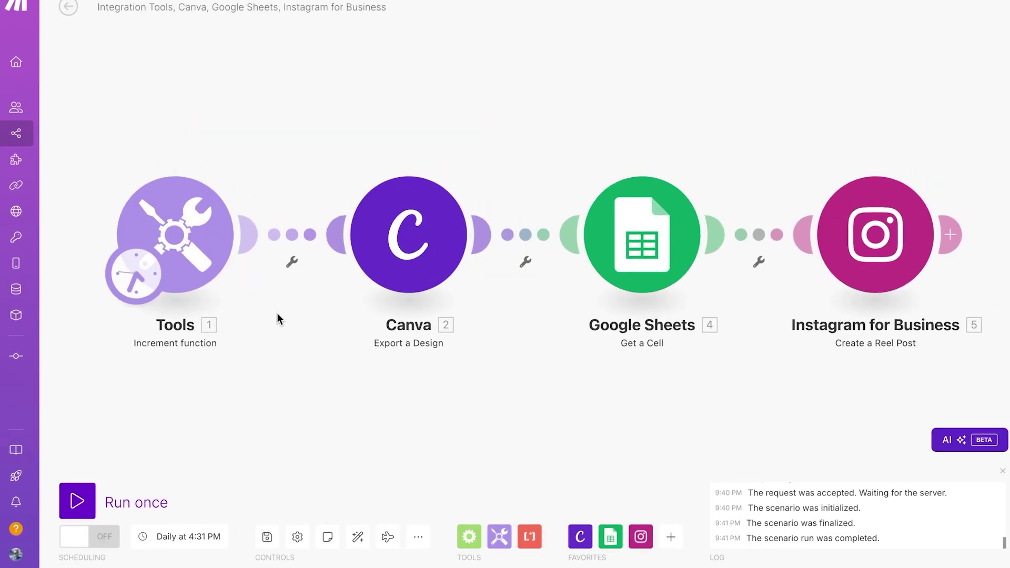
Step: Run the scenario once more to post a second quote reel, then open the extra options menu
{"action": "left_click", "coordinate": [74, 516]}
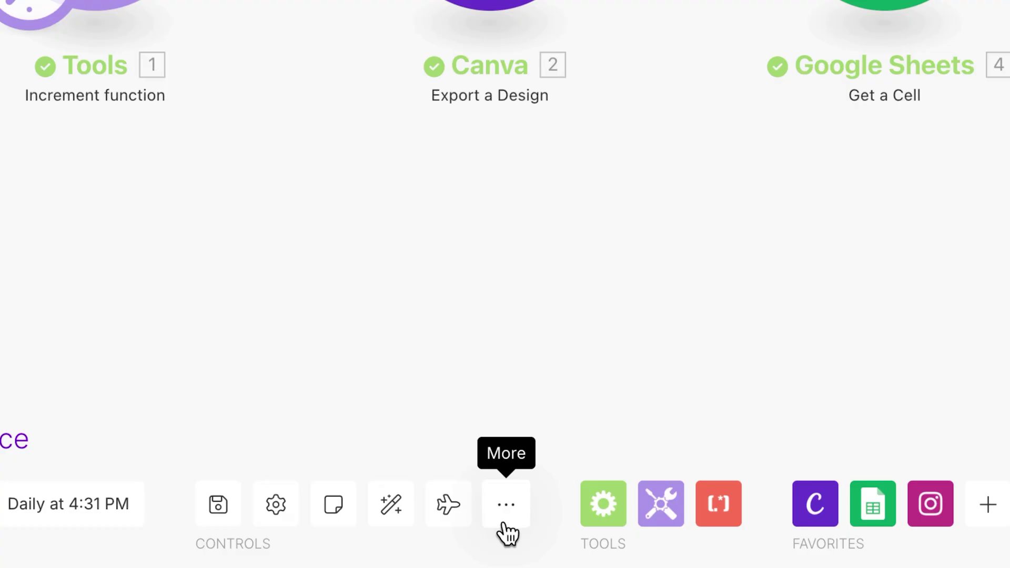
{"action": "left_click", "coordinate": [505, 512]}
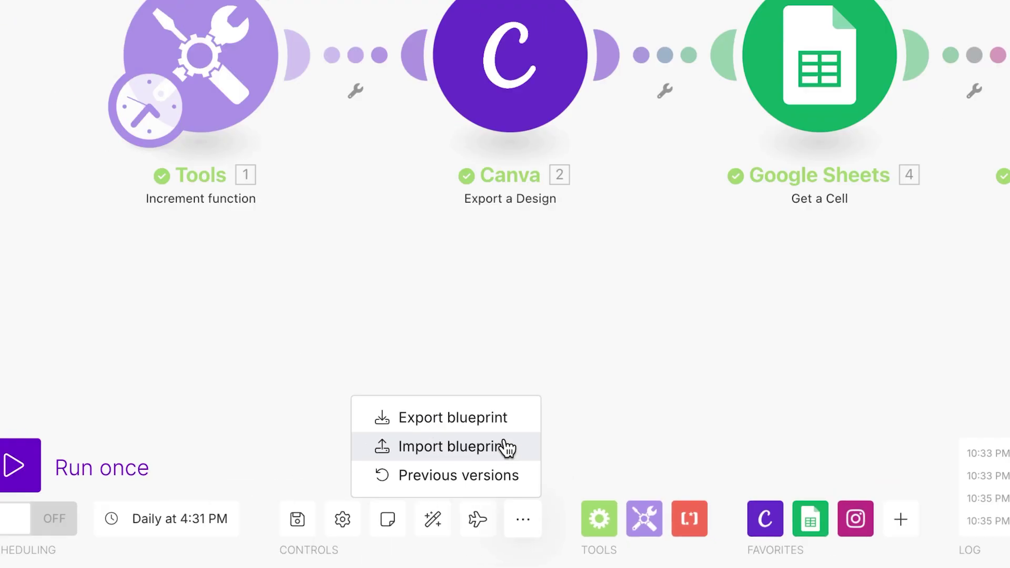
Step: Dismiss the options menu and drag the canvas to show all four completed modules
{"action": "left_click", "coordinate": [188, 361]}
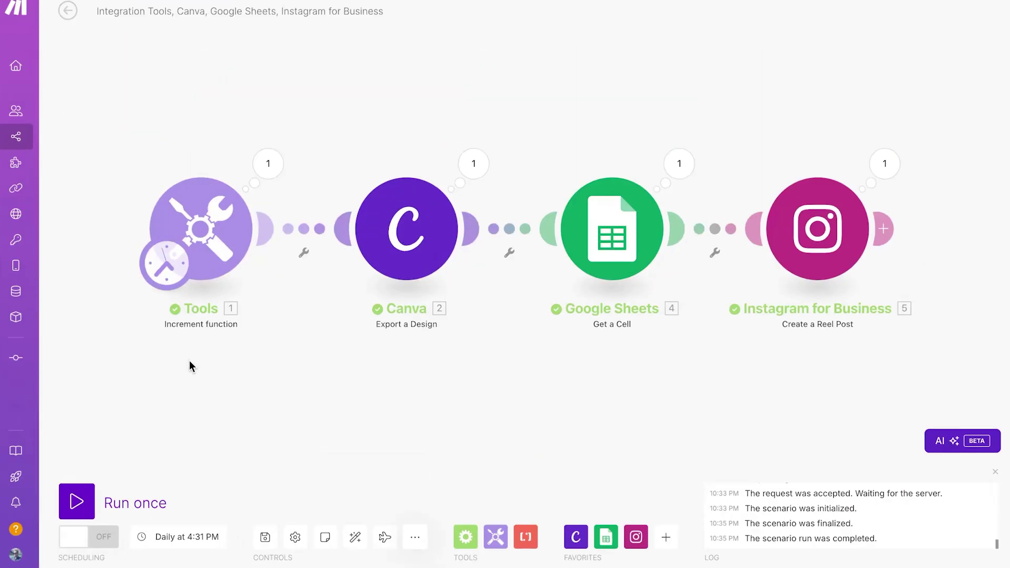
{"action": "left_click_drag", "start_coordinate": [188, 360], "coordinate": [103, 371]}
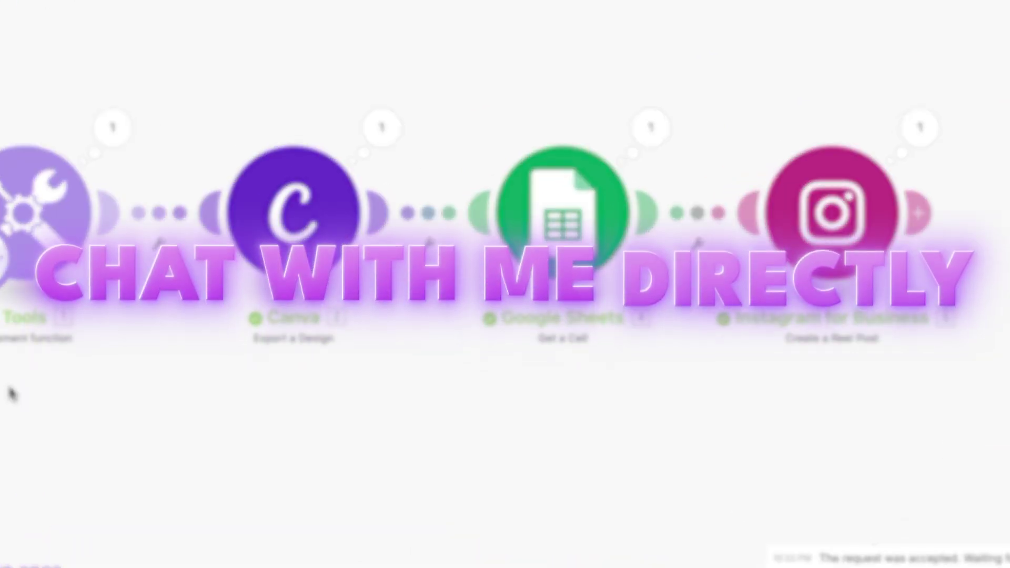